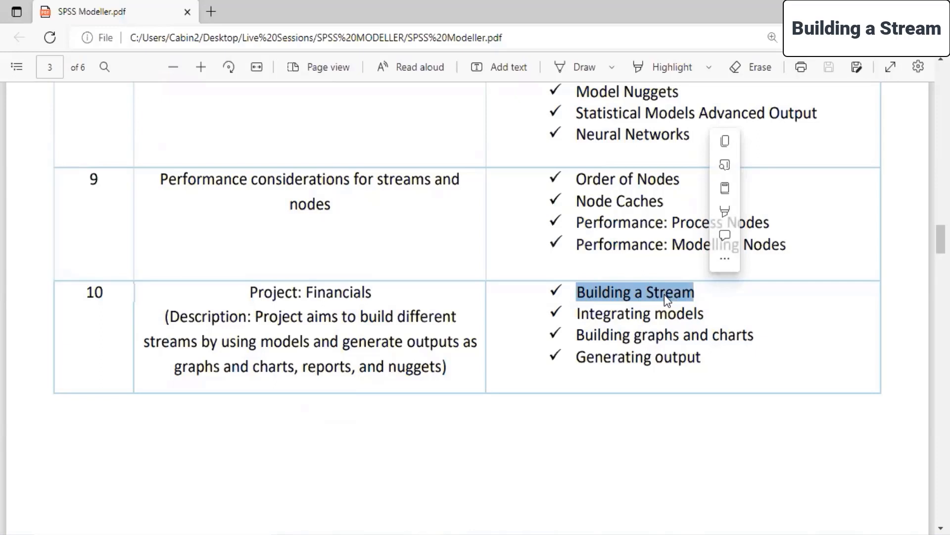
Read the Project: Financials topics from Integrating models to Generating output in the course outline
{"action": "left_click_drag", "start_coordinate": [576, 313], "coordinate": [713, 320]}
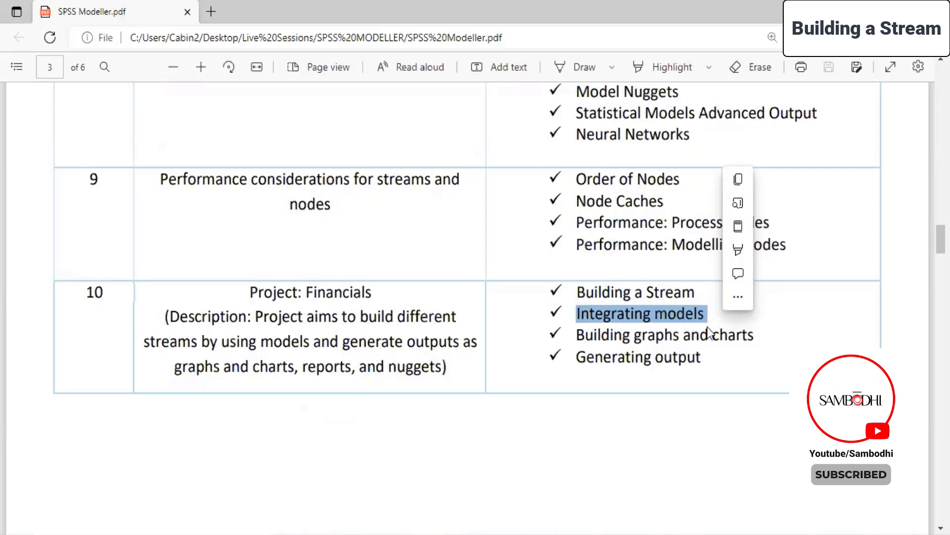
{"action": "left_click_drag", "start_coordinate": [576, 335], "coordinate": [763, 338]}
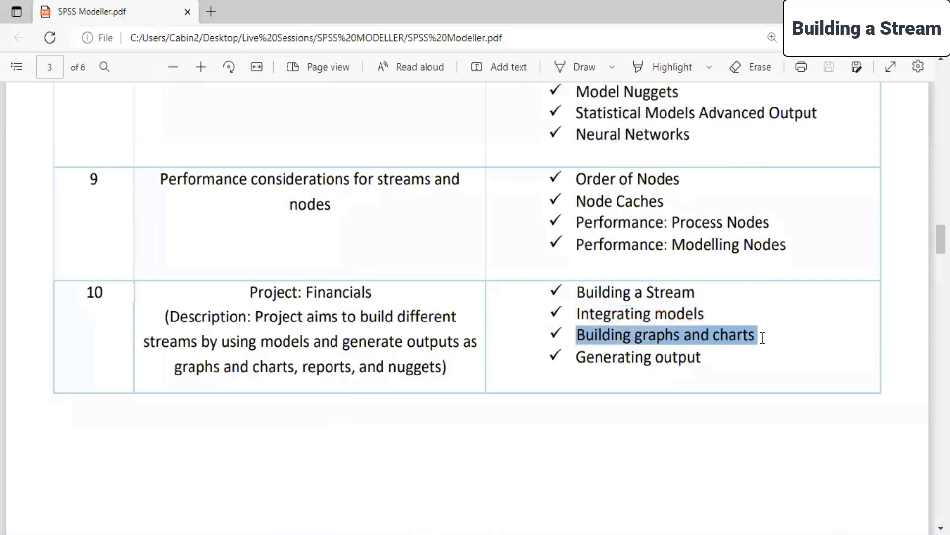
{"action": "left_click_drag", "start_coordinate": [576, 357], "coordinate": [726, 372]}
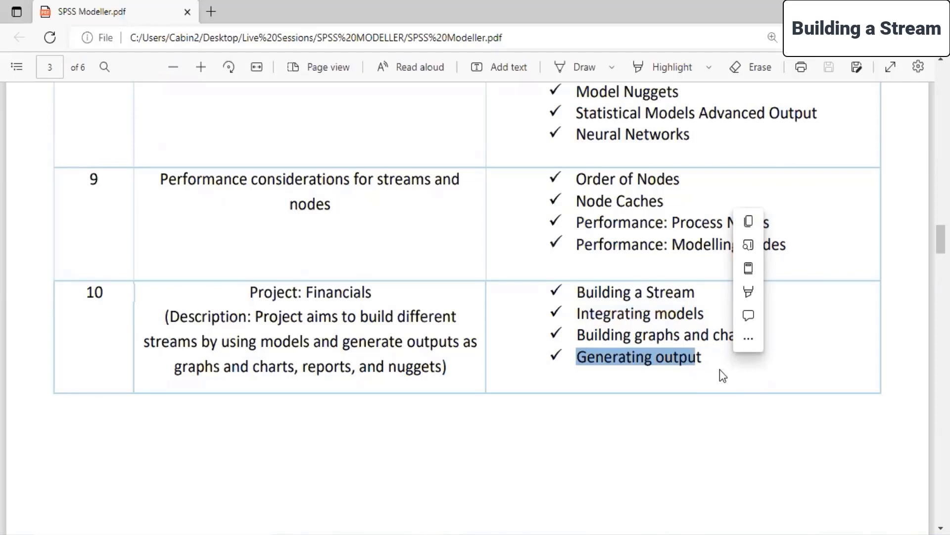
{"action": "left_click", "coordinate": [501, 371]}
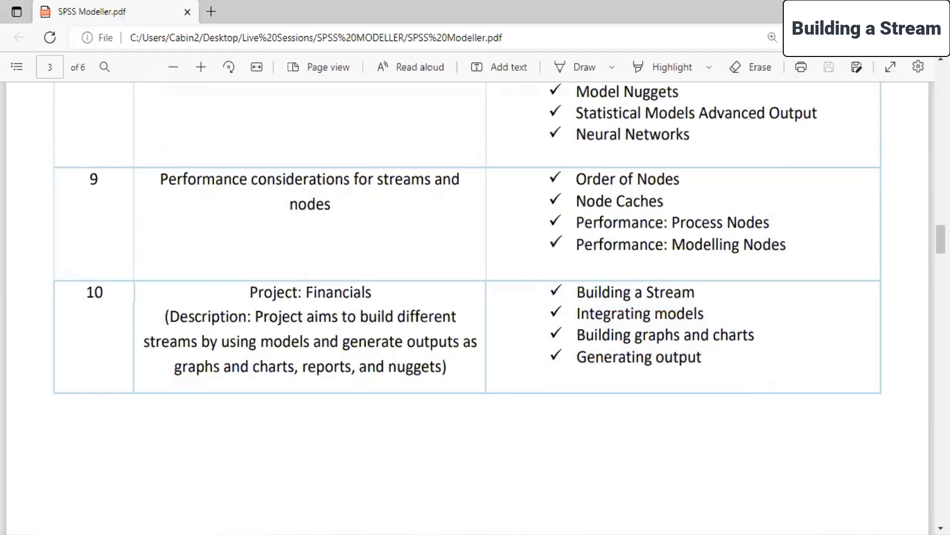
Launch IBM SPSS Modeler Subscription and minimize the course outline window
{"action": "left_click", "coordinate": [151, 533]}
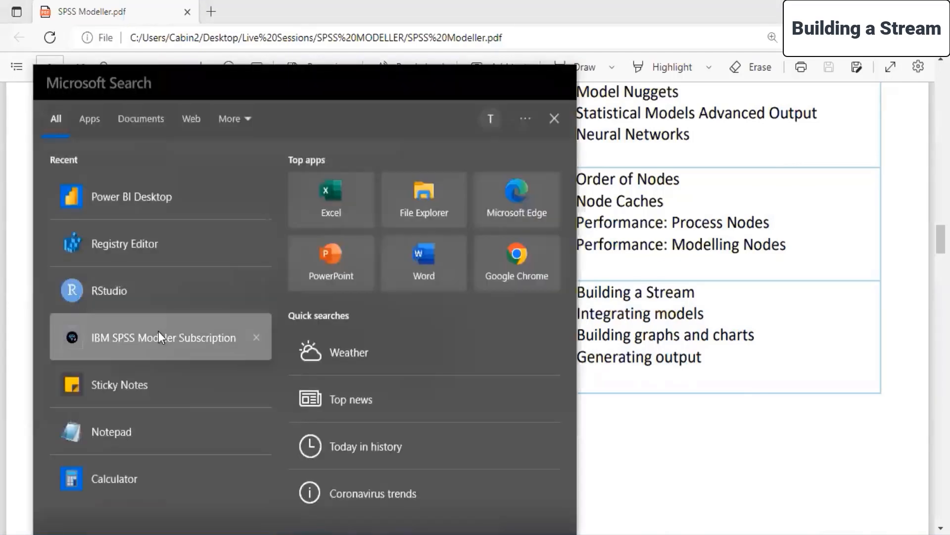
{"action": "left_click", "coordinate": [159, 331]}
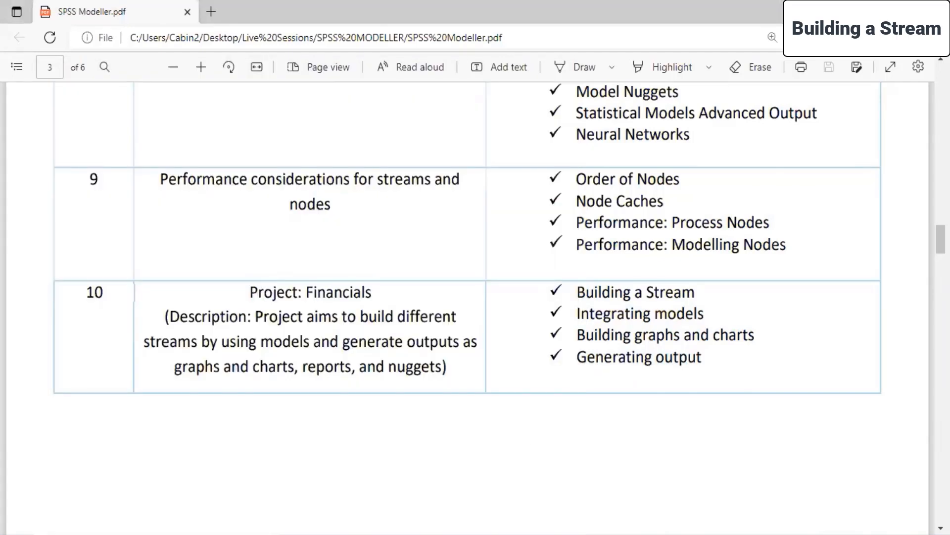
{"action": "left_click", "coordinate": [870, 10]}
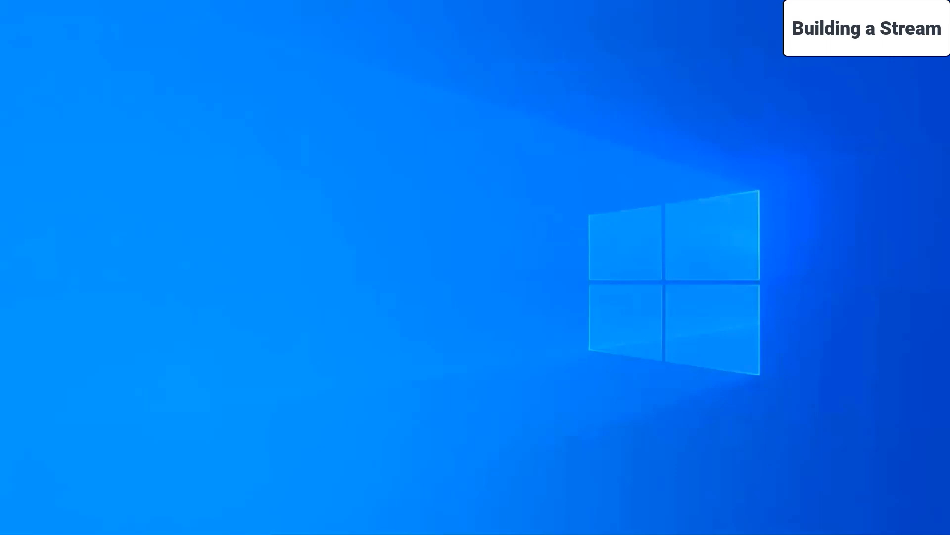
In File Explorer, copy the financials file from the Minitab Dataset folder on the Desktop
{"action": "mouse_move", "coordinate": [390, 532]}
{"action": "left_click", "coordinate": [443, 478]}
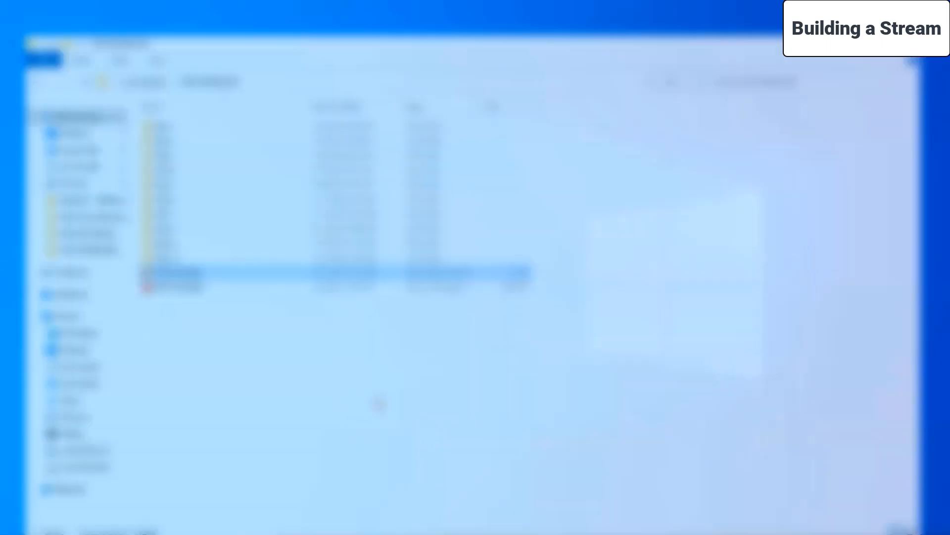
{"action": "double_click", "coordinate": [206, 234]}
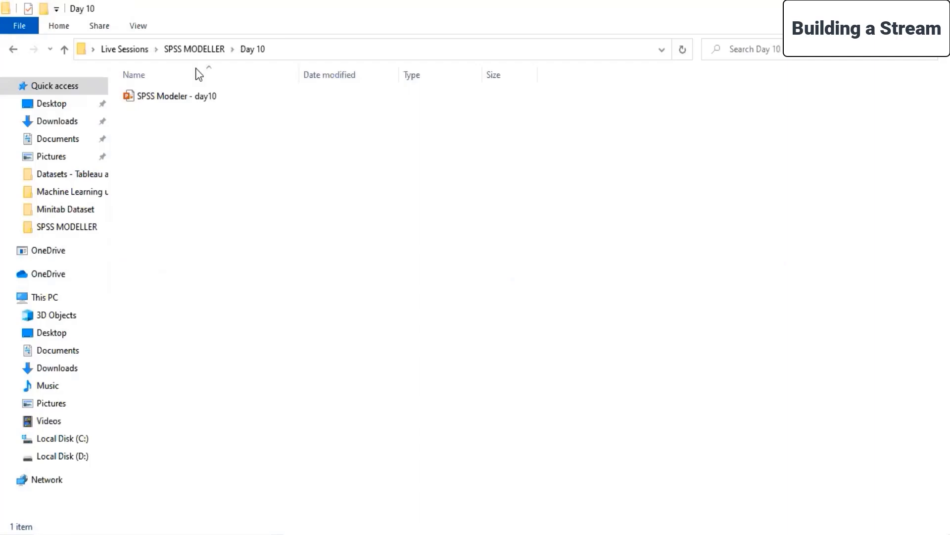
{"action": "left_click", "coordinate": [55, 105]}
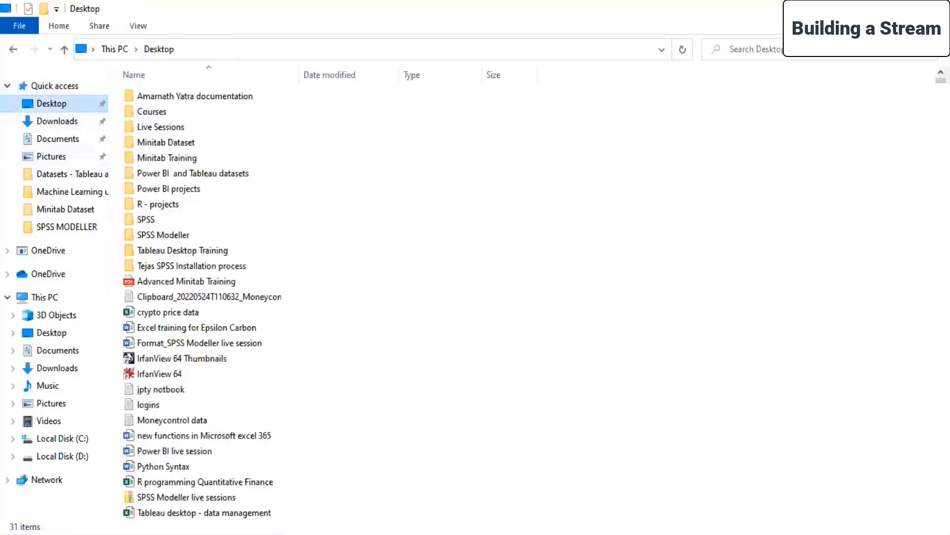
{"action": "double_click", "coordinate": [184, 143]}
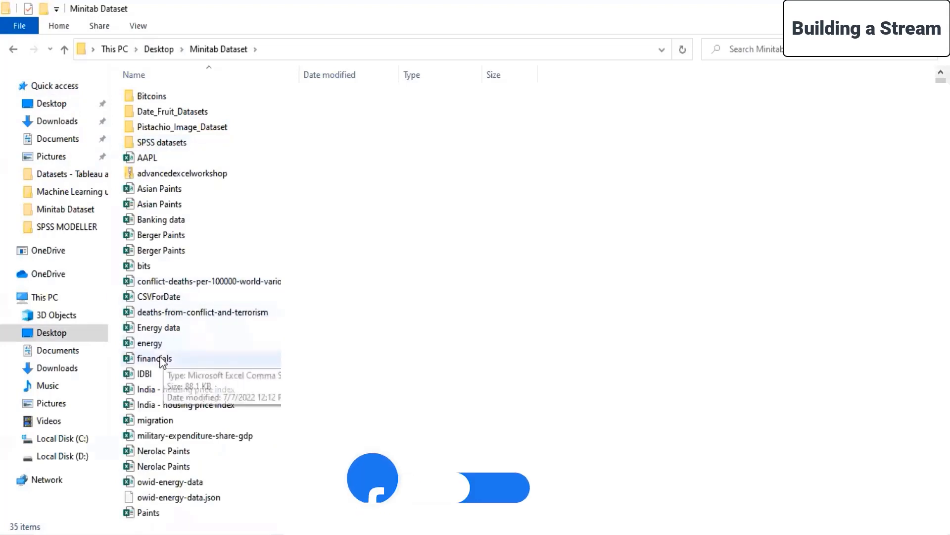
{"action": "left_click", "coordinate": [161, 358]}
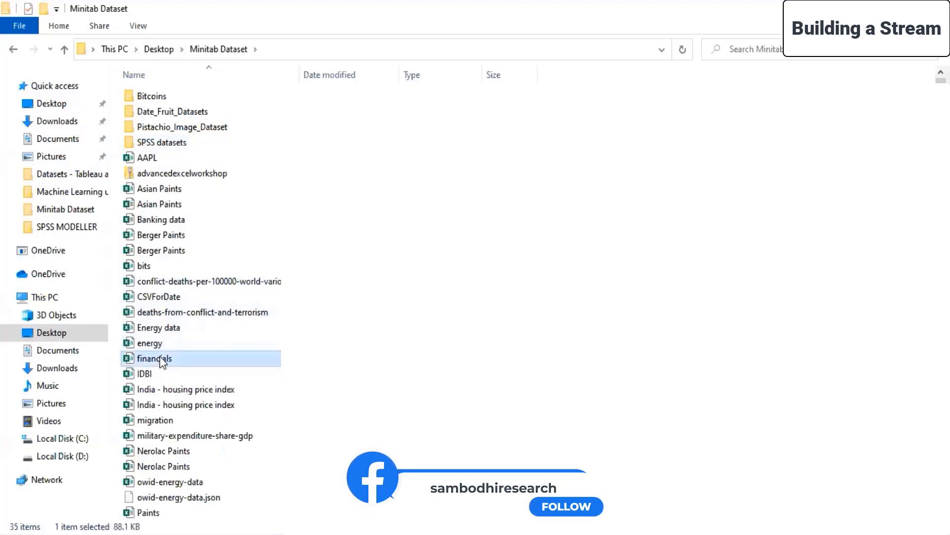
Paste the financials file into the Day 10 folder under Live Sessions, SPSS MODELLER on the Desktop
{"action": "left_click", "coordinate": [56, 102]}
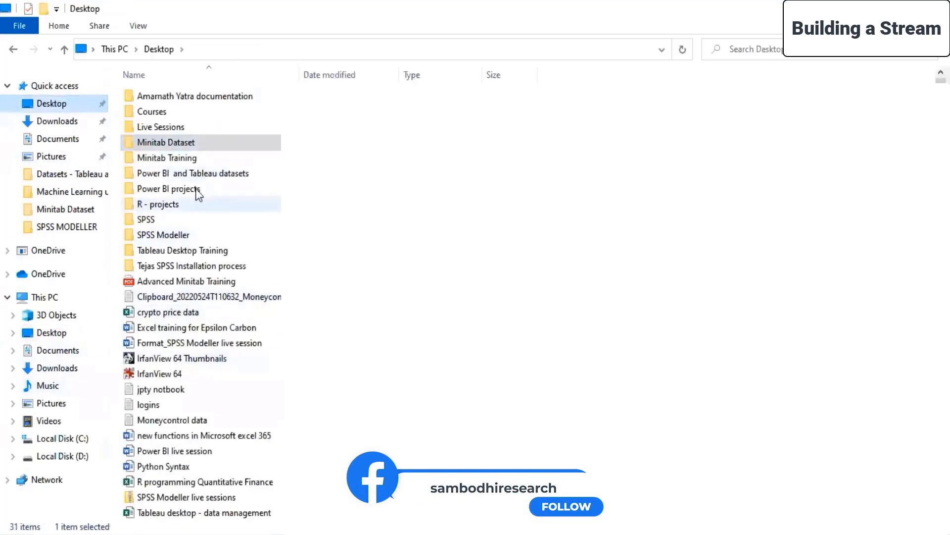
{"action": "double_click", "coordinate": [161, 127]}
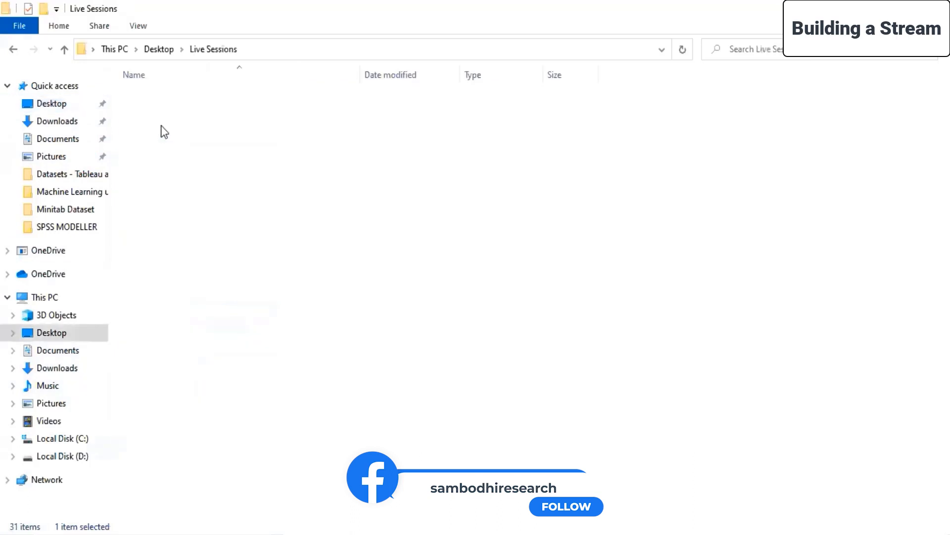
{"action": "double_click", "coordinate": [169, 185]}
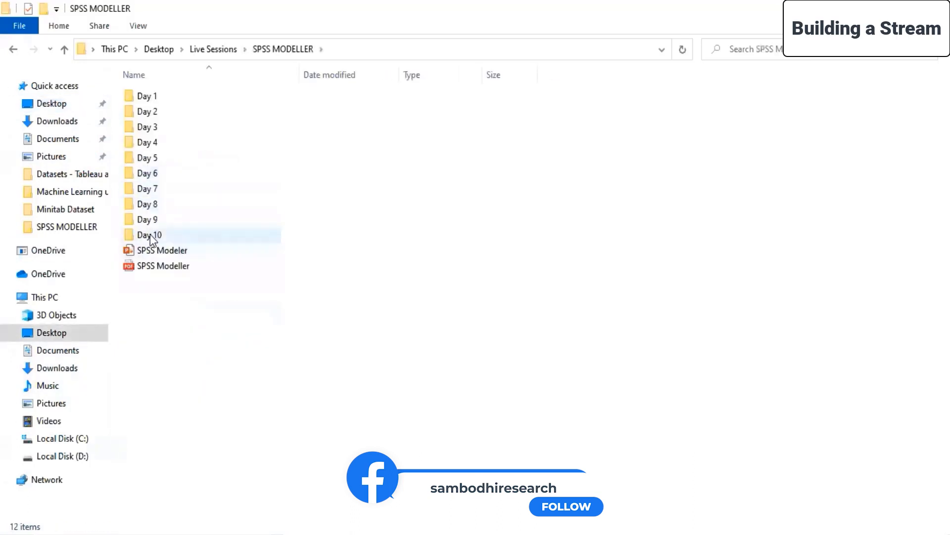
{"action": "double_click", "coordinate": [150, 235]}
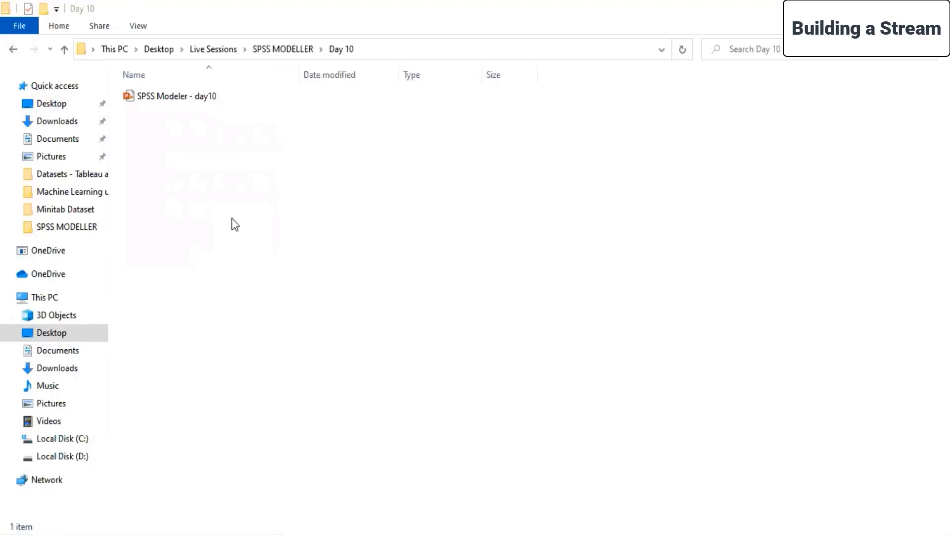
{"action": "key", "text": "ctrl+v"}
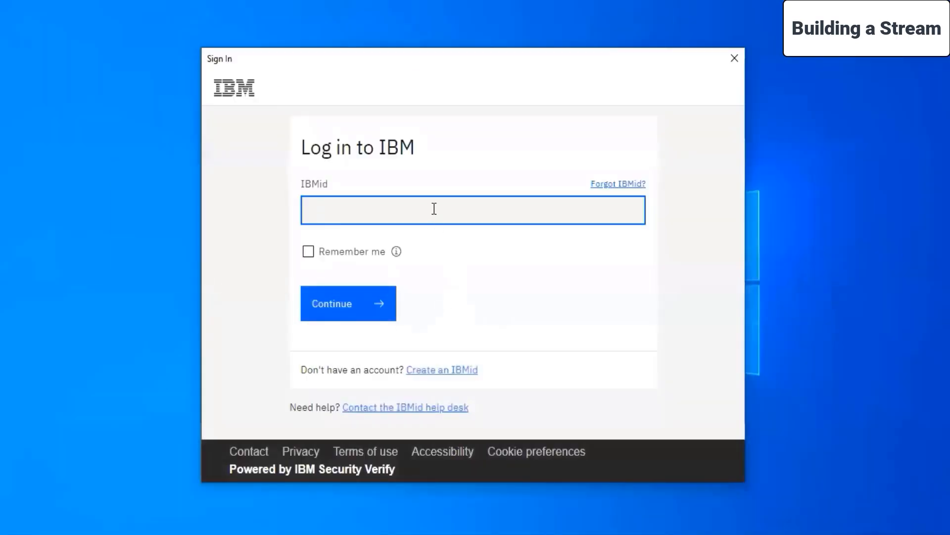
Sign in to IBM by entering the IBMid and the account password with the Remember me option
{"action": "key", "text": "ctrl+v"}
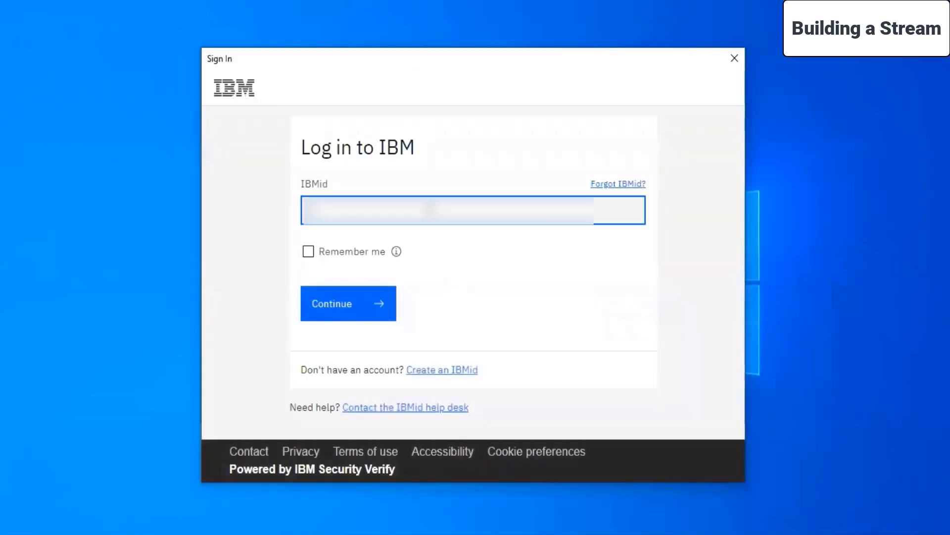
{"action": "type", "text": "********"}
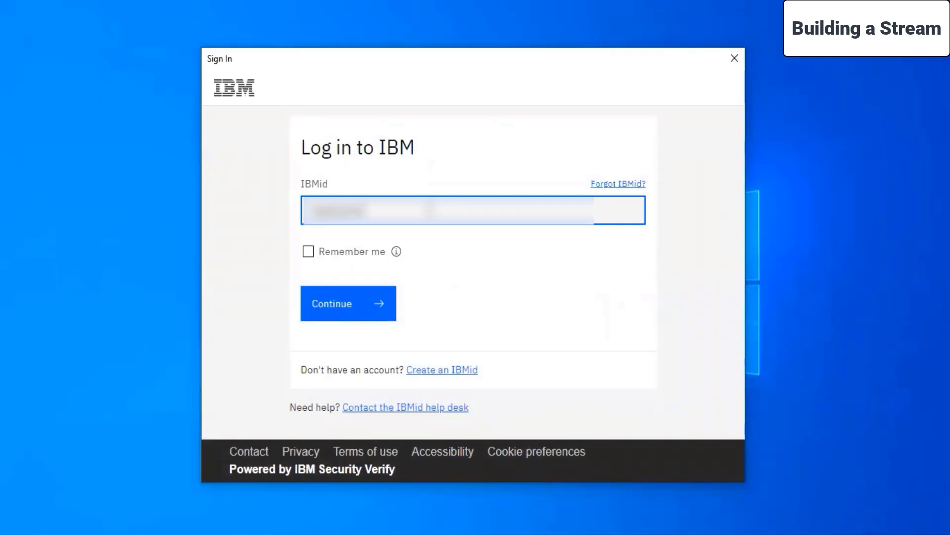
{"action": "type", "text": "************"}
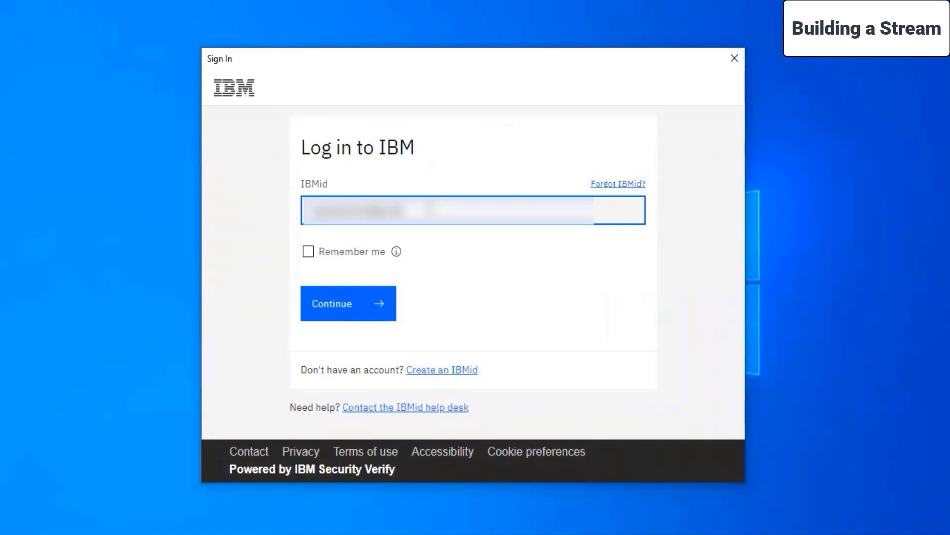
{"action": "key", "text": "Return"}
{"action": "type", "text": "********"}
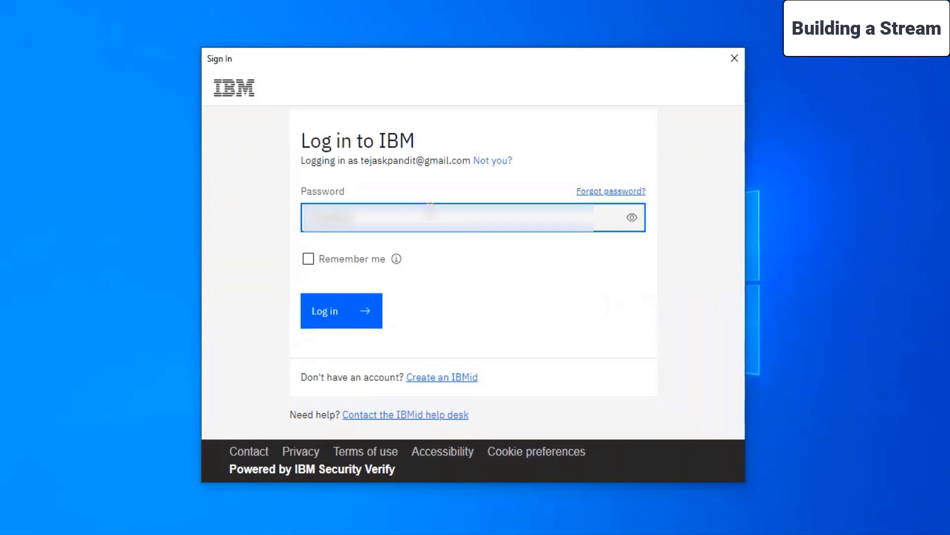
{"action": "left_click", "coordinate": [349, 260]}
{"action": "left_click", "coordinate": [334, 307]}
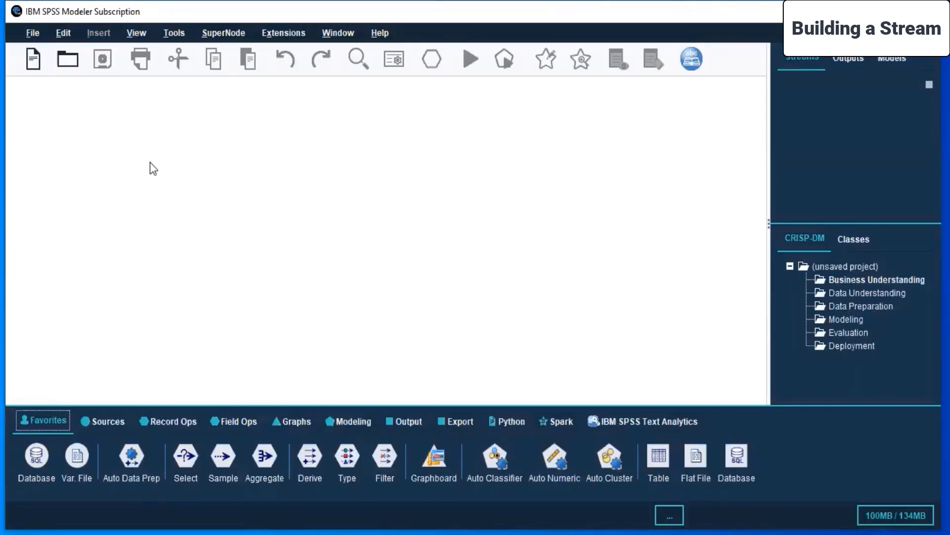
Dismiss the start-up dialog and cancel opening an existing stream, staying on the empty stream canvas
{"action": "left_click", "coordinate": [31, 32]}
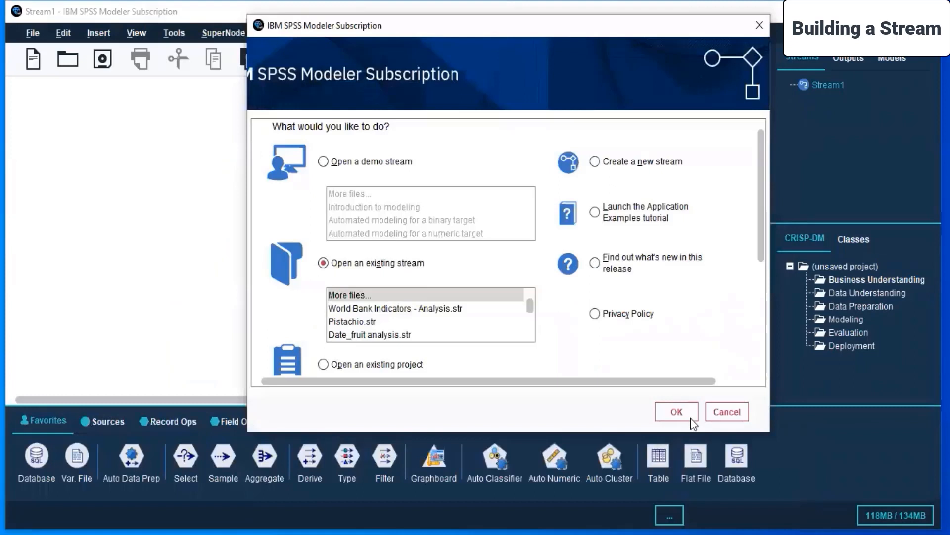
{"action": "left_click", "coordinate": [692, 417]}
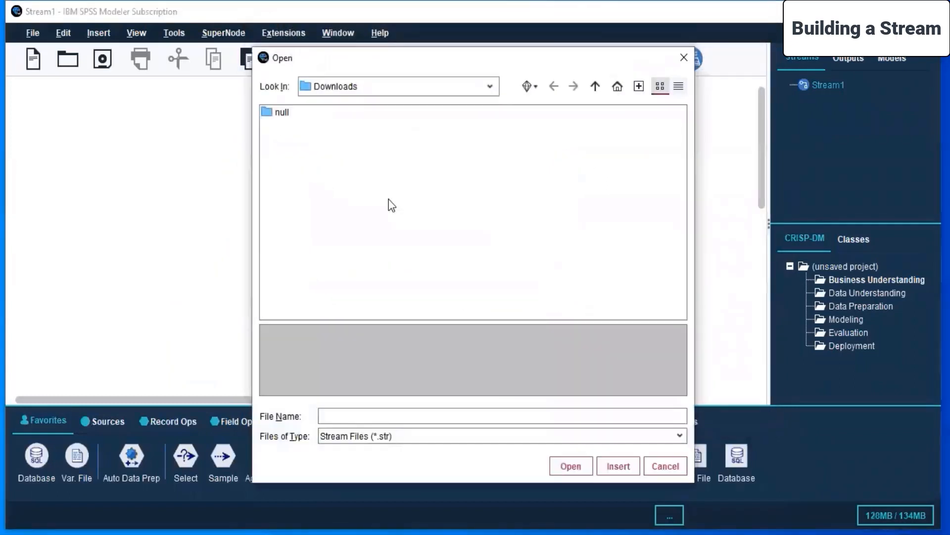
{"action": "left_click", "coordinate": [675, 467]}
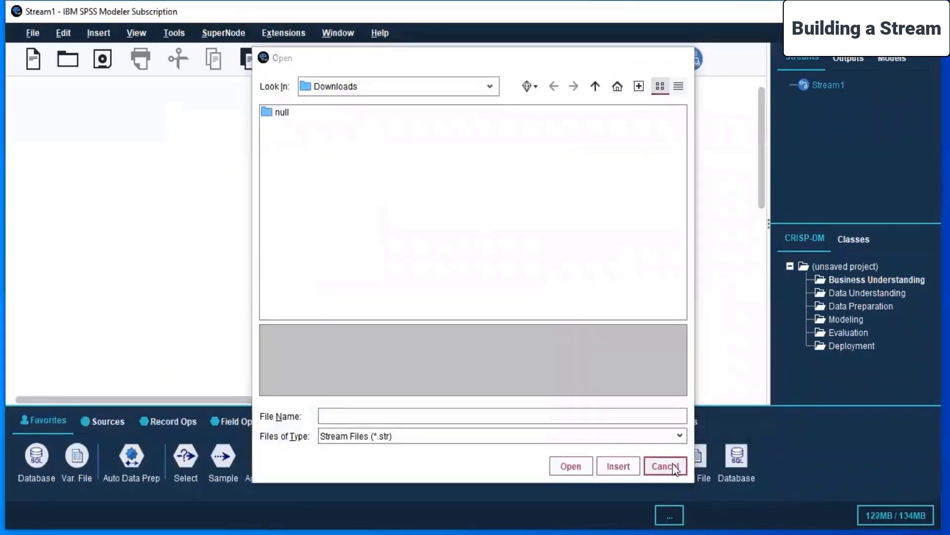
Create a new project and look through its Classes view before returning to the CRISP-DM view
{"action": "left_click", "coordinate": [30, 31]}
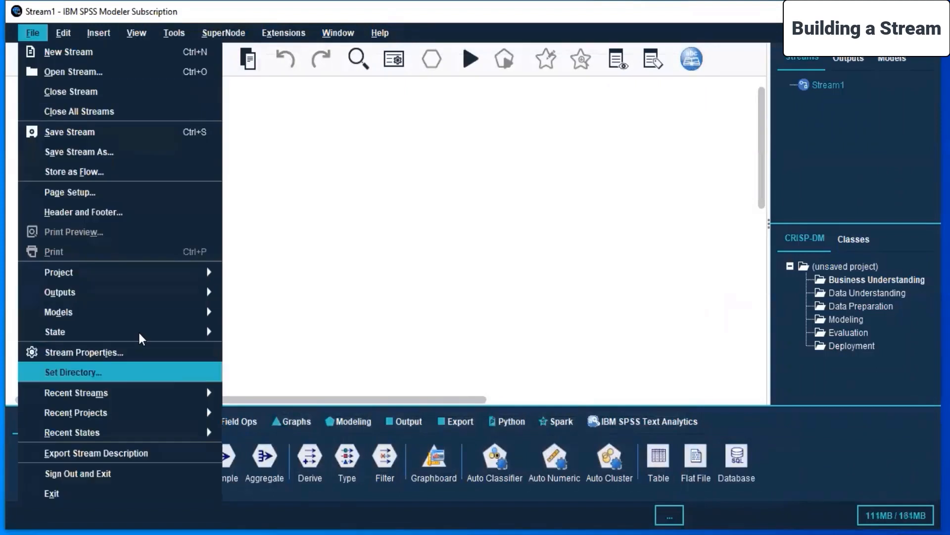
{"action": "mouse_move", "coordinate": [206, 272]}
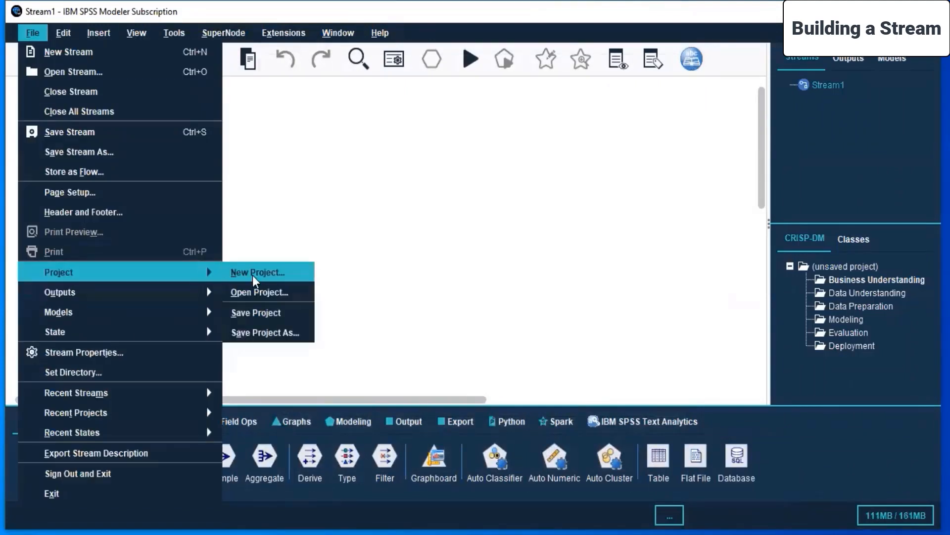
{"action": "left_click", "coordinate": [254, 273]}
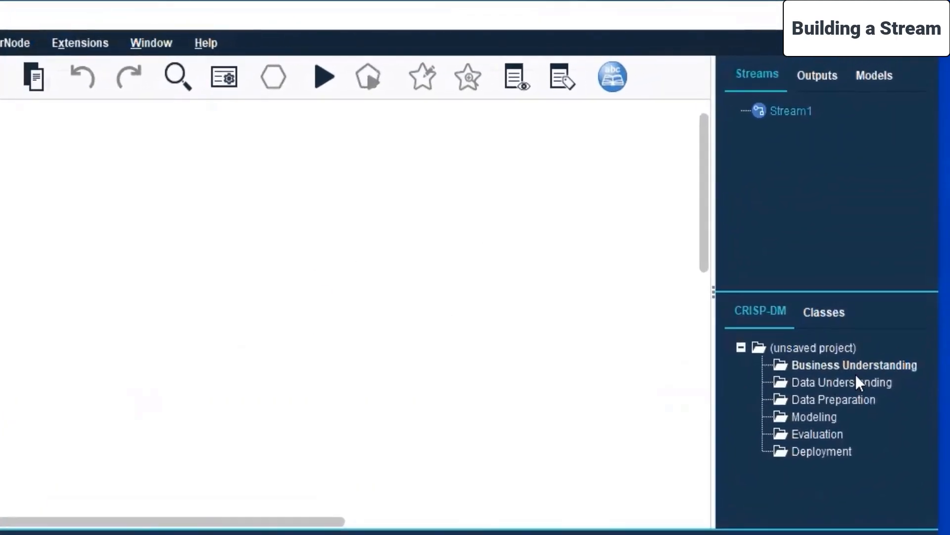
{"action": "left_click", "coordinate": [812, 312]}
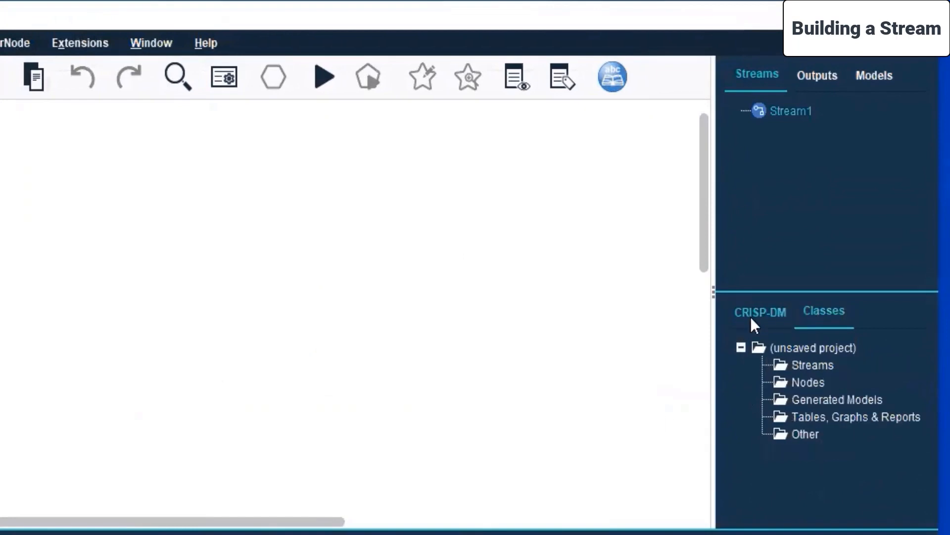
{"action": "left_click", "coordinate": [758, 317]}
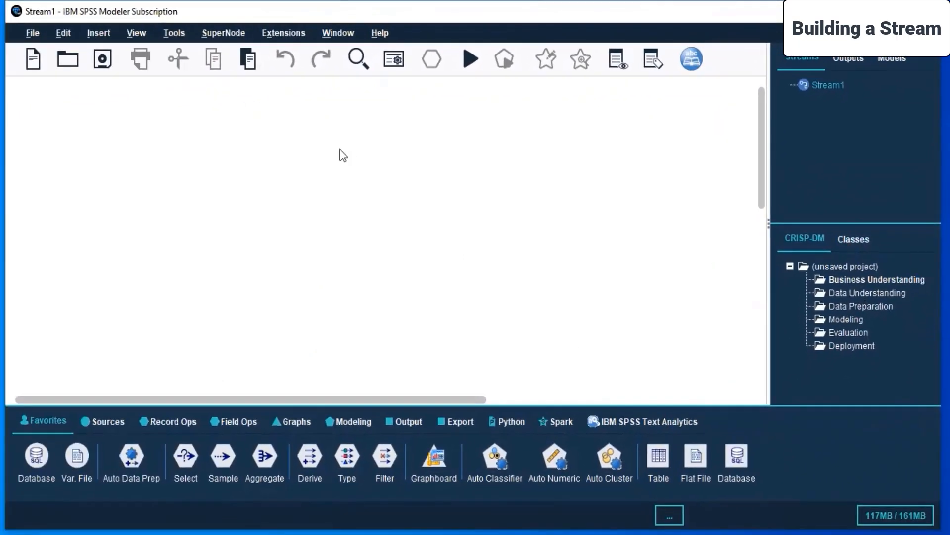
Create a second empty stream and close it again
{"action": "left_click", "coordinate": [33, 59]}
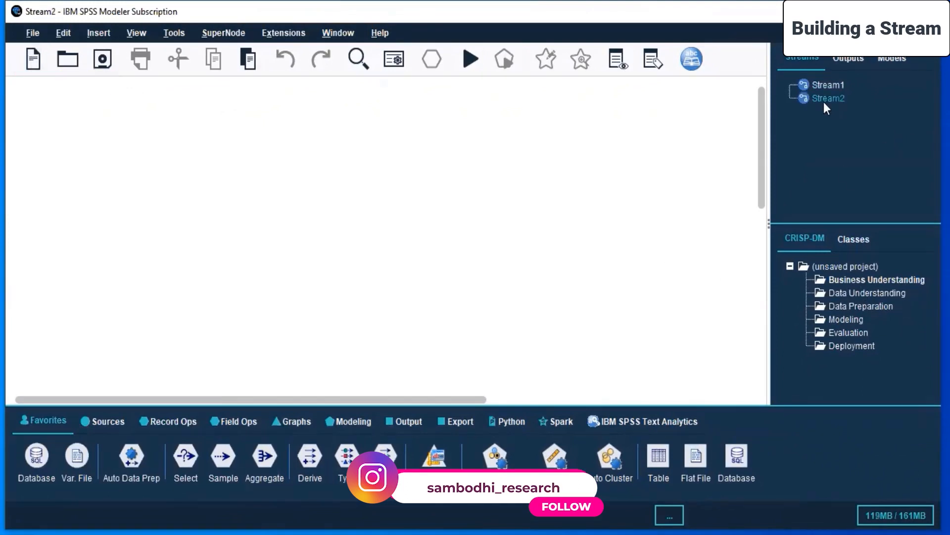
{"action": "right_click", "coordinate": [822, 100]}
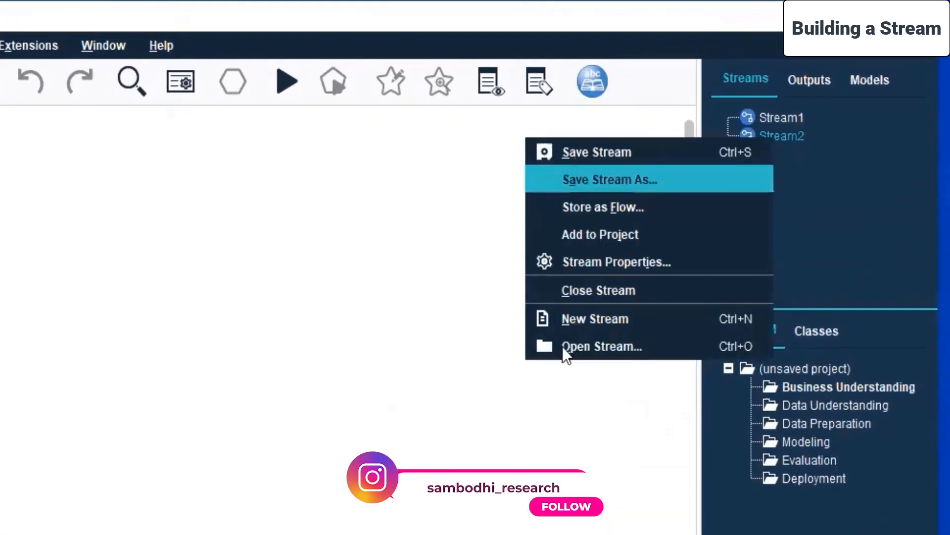
{"action": "left_click", "coordinate": [605, 290]}
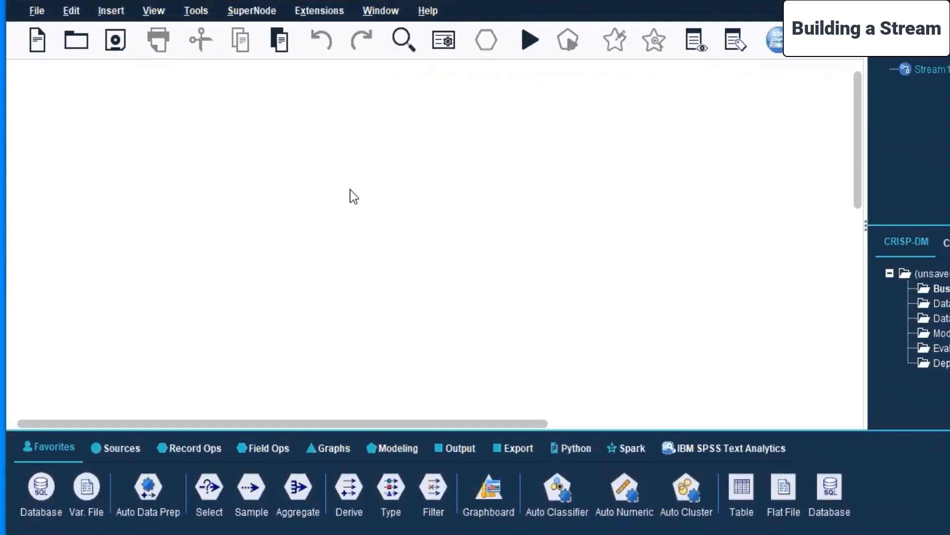
Place an Excel source node near the upper-left of the empty stream canvas
{"action": "left_click", "coordinate": [110, 451]}
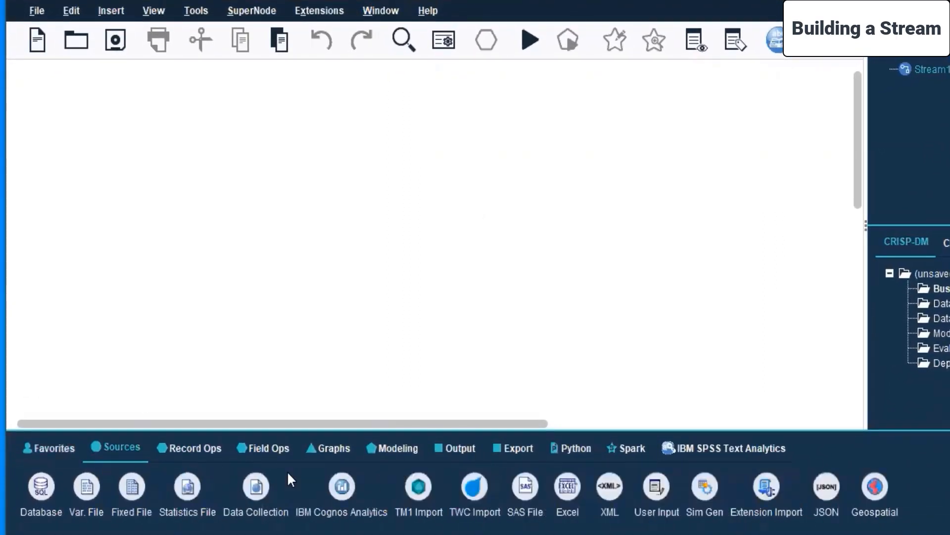
{"action": "left_click_drag", "start_coordinate": [566, 491], "coordinate": [64, 159]}
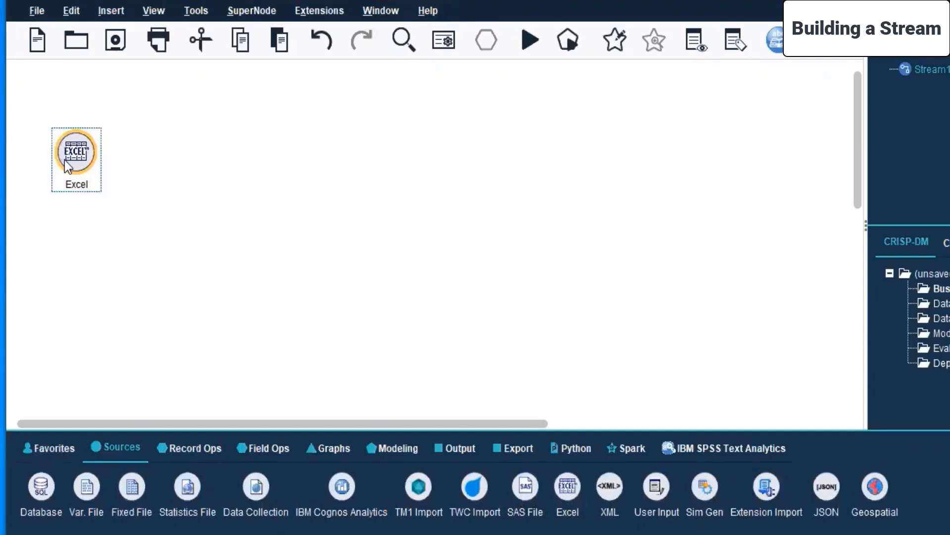
Edit the Excel source node and browse for its import file in the Day 10 folder of SPSS MODELLER under Live Sessions
{"action": "right_click", "coordinate": [64, 160]}
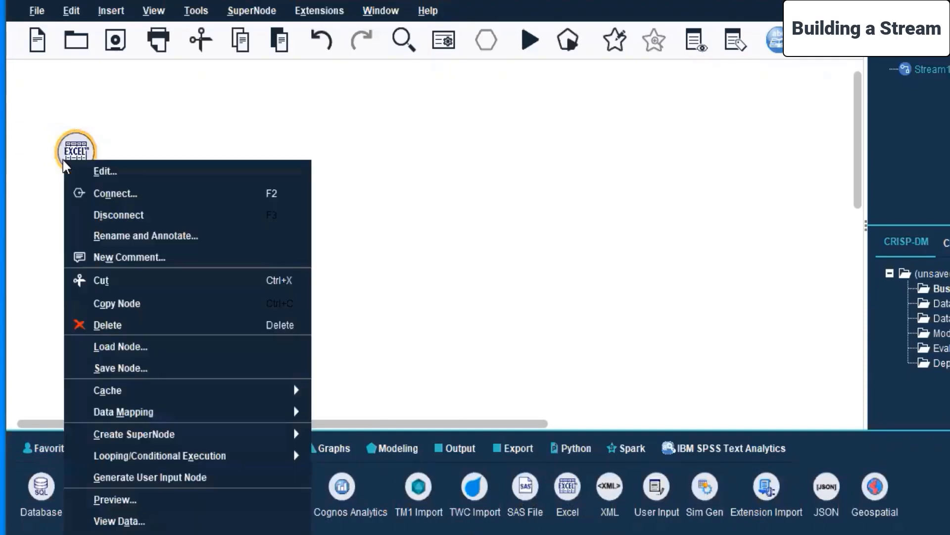
{"action": "left_click", "coordinate": [104, 171]}
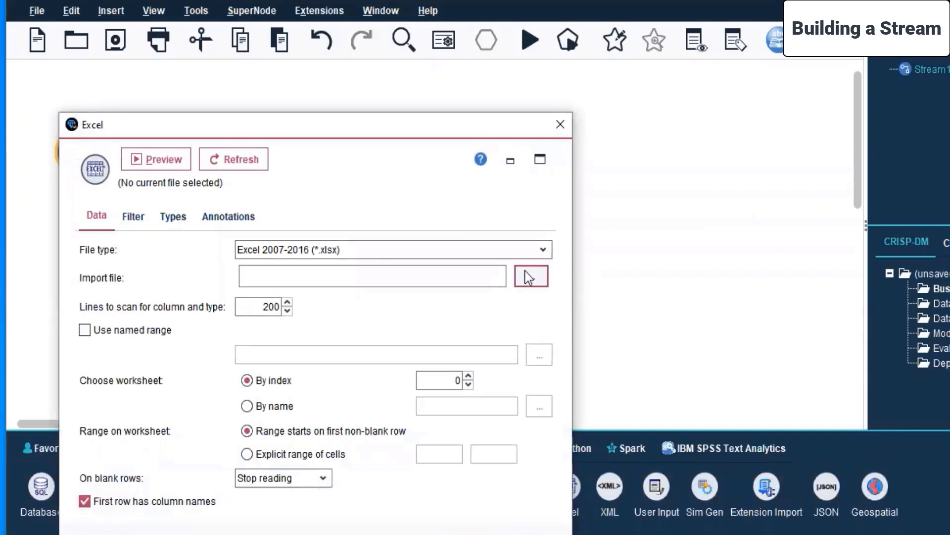
{"action": "left_click_drag", "start_coordinate": [345, 130], "coordinate": [454, 84]}
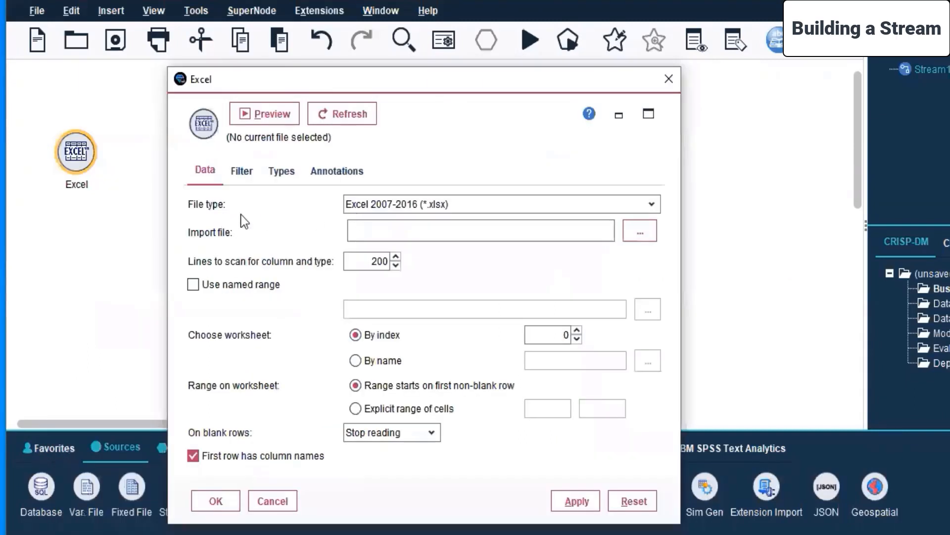
{"action": "left_click", "coordinate": [640, 231]}
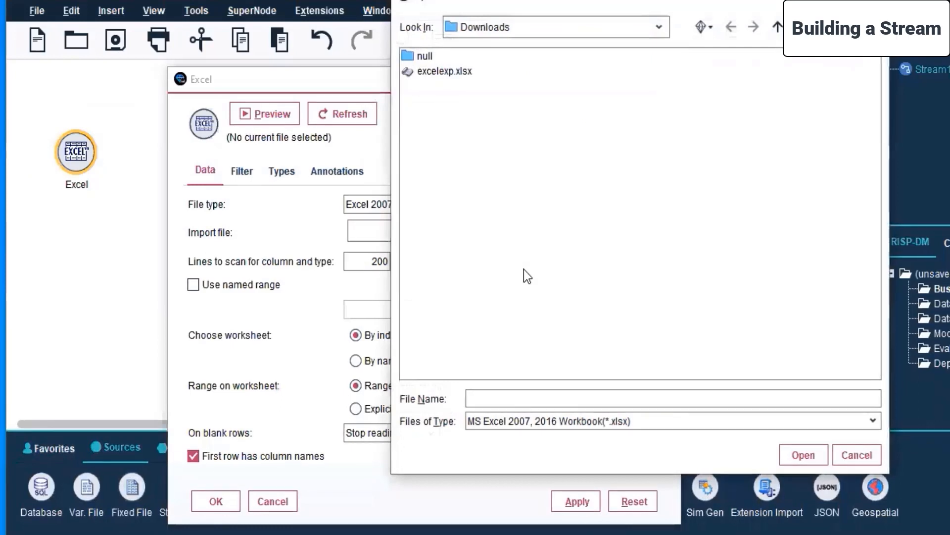
{"action": "left_click", "coordinate": [685, 28]}
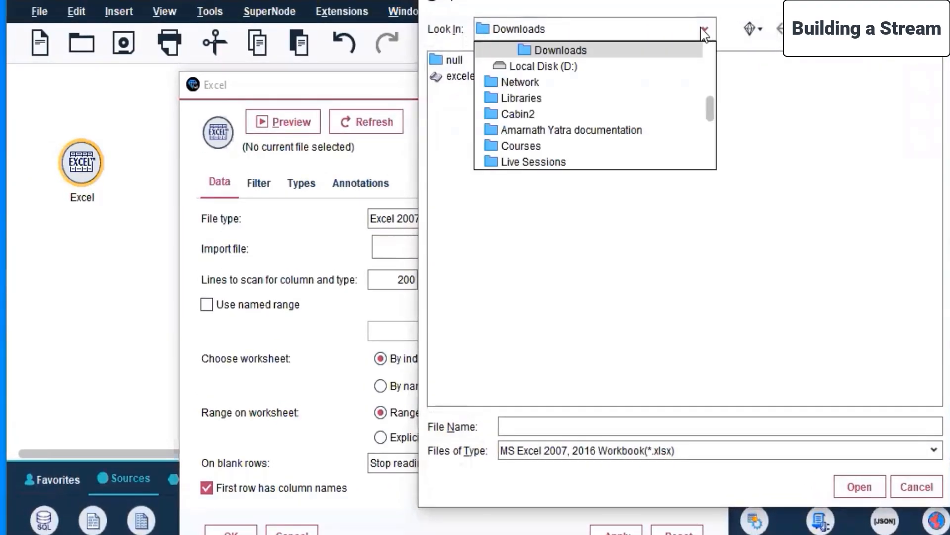
{"action": "left_click", "coordinate": [532, 162]}
{"action": "double_click", "coordinate": [490, 158]}
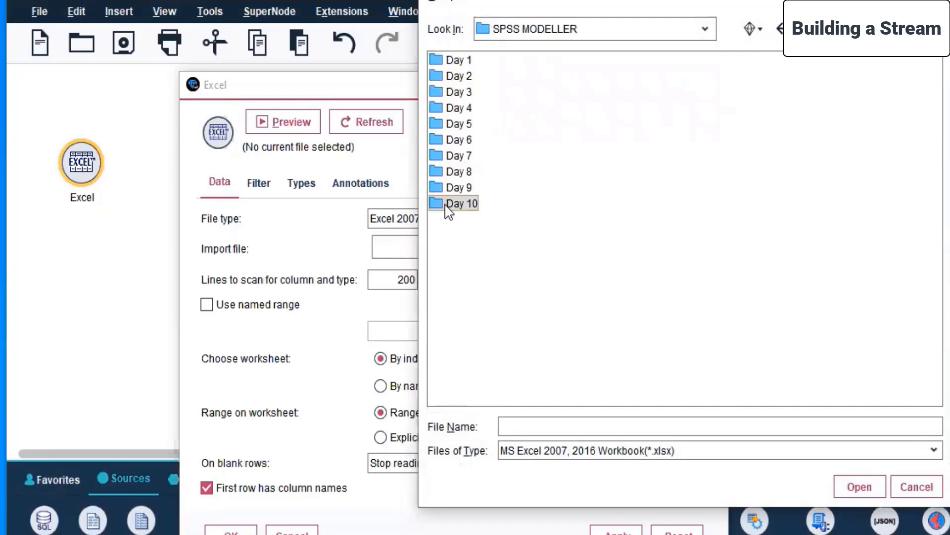
{"action": "double_click", "coordinate": [448, 209]}
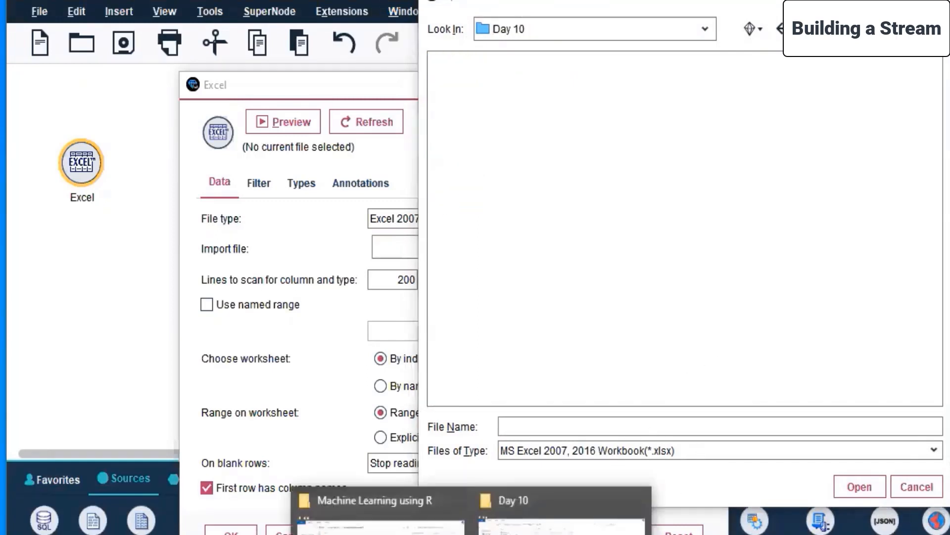
Switch to the Day 10 folder in File Explorer, open the financials file in Excel and fit all column widths to their contents
{"action": "left_click", "coordinate": [555, 515]}
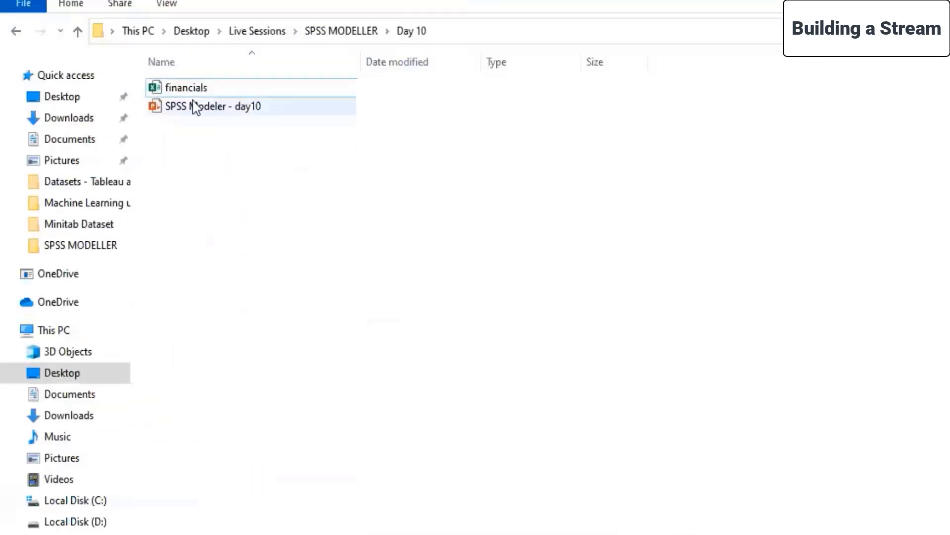
{"action": "double_click", "coordinate": [203, 88]}
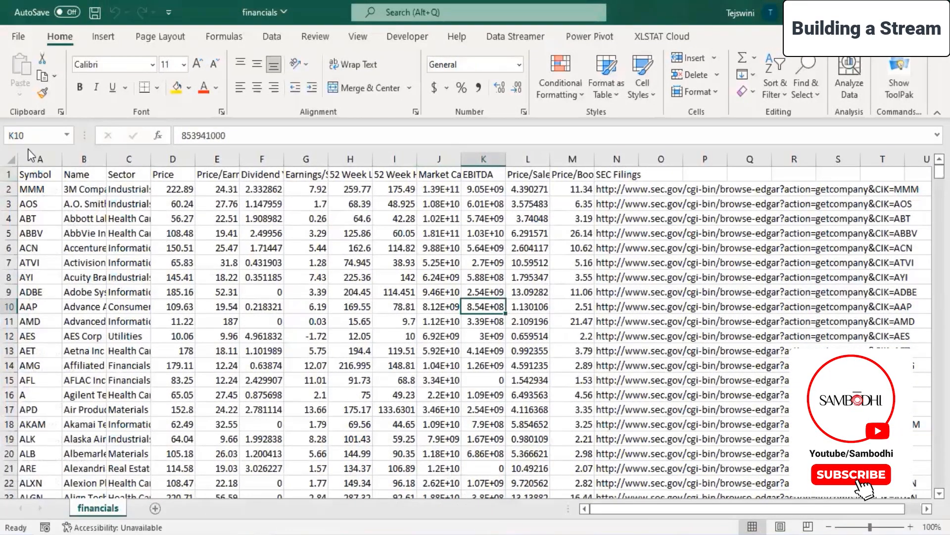
{"action": "left_click", "coordinate": [11, 158]}
{"action": "double_click", "coordinate": [59, 156]}
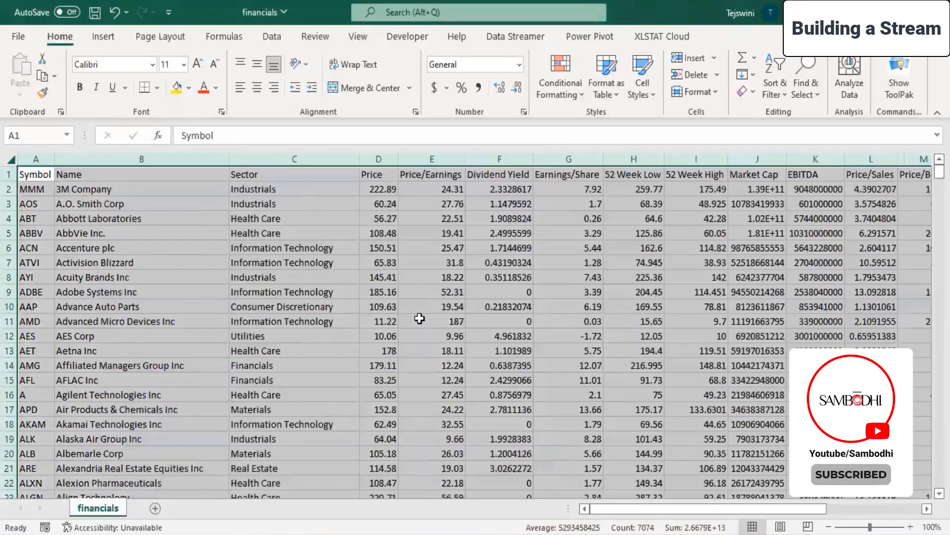
Delete the whole SEC Filings column from the financials sheet
{"action": "left_click", "coordinate": [546, 245]}
{"action": "left_click_drag", "start_coordinate": [599, 507], "coordinate": [723, 513]}
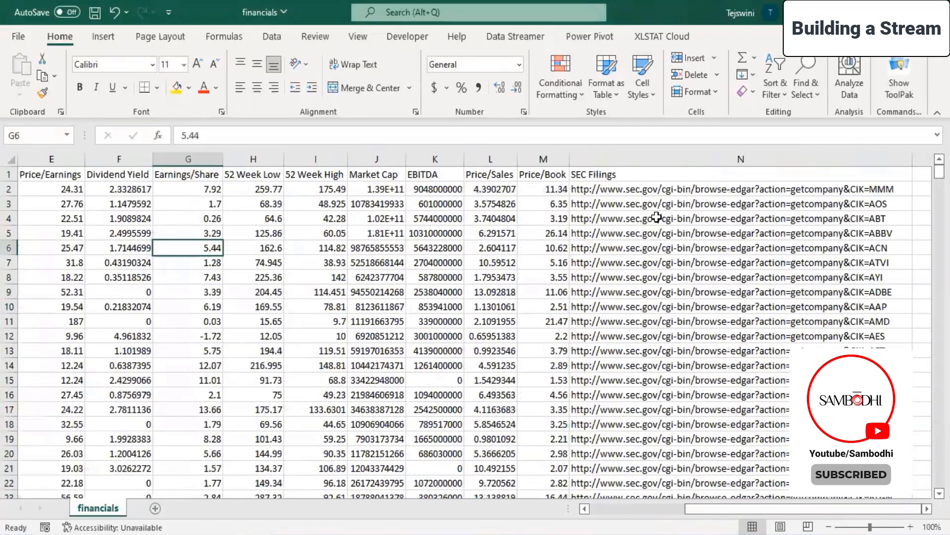
{"action": "left_click_drag", "start_coordinate": [621, 175], "coordinate": [661, 507]}
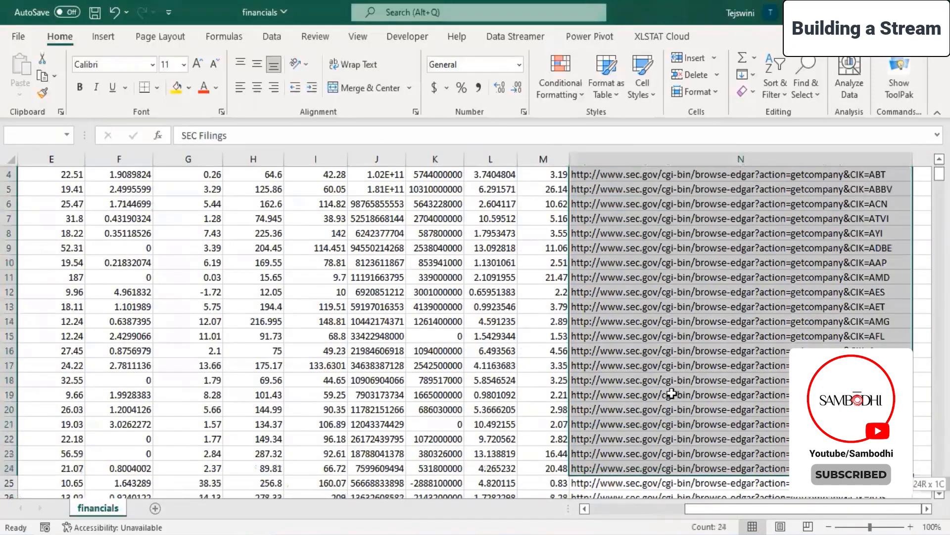
{"action": "scroll", "coordinate": [718, 309], "scroll_direction": "up", "scroll_amount": 3}
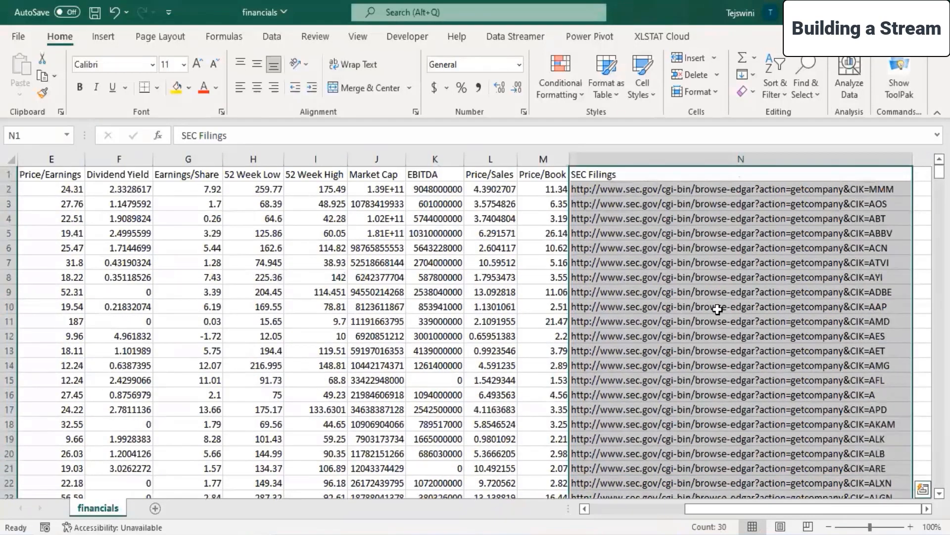
{"action": "left_click", "coordinate": [717, 159]}
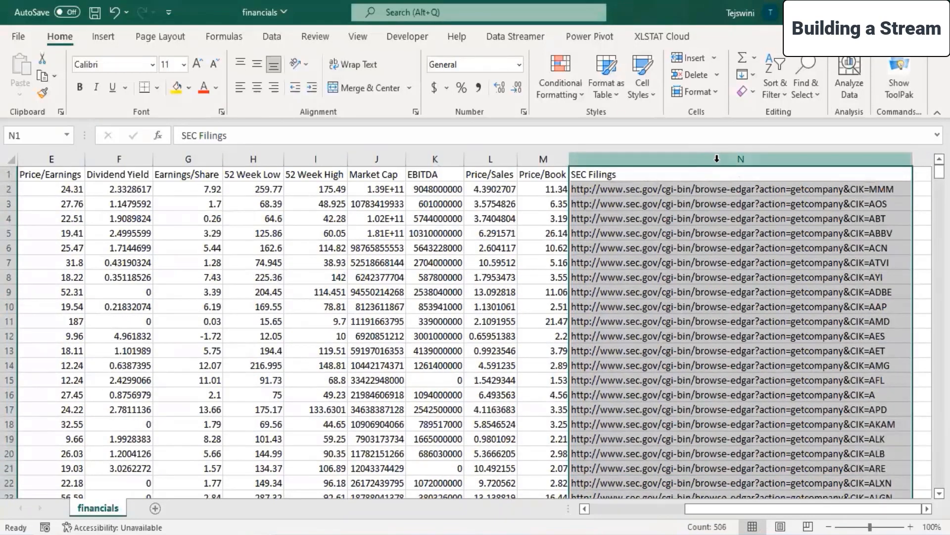
{"action": "right_click", "coordinate": [716, 161]}
{"action": "left_click", "coordinate": [751, 332]}
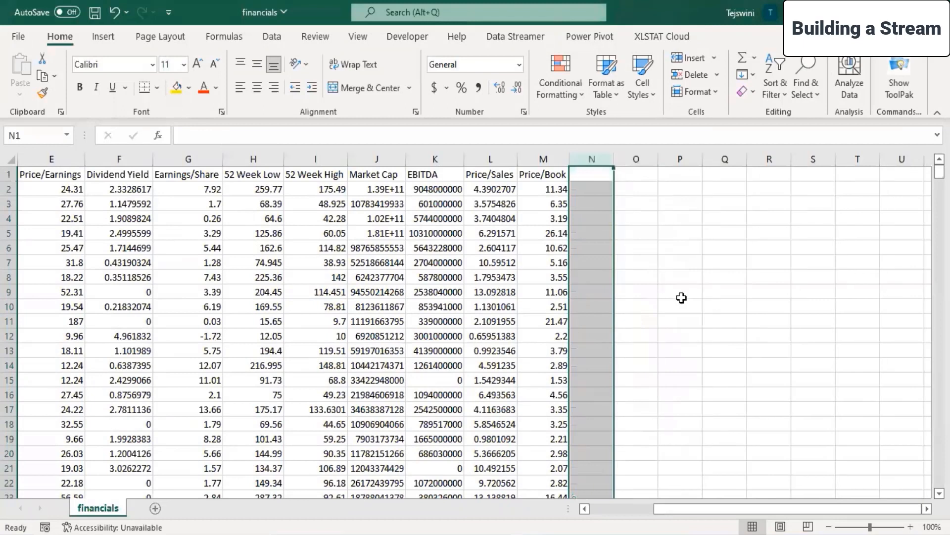
Save the sheet as an Excel Workbook (*.xlsx) named financials in the Day 10 folder
{"action": "left_click", "coordinate": [11, 159]}
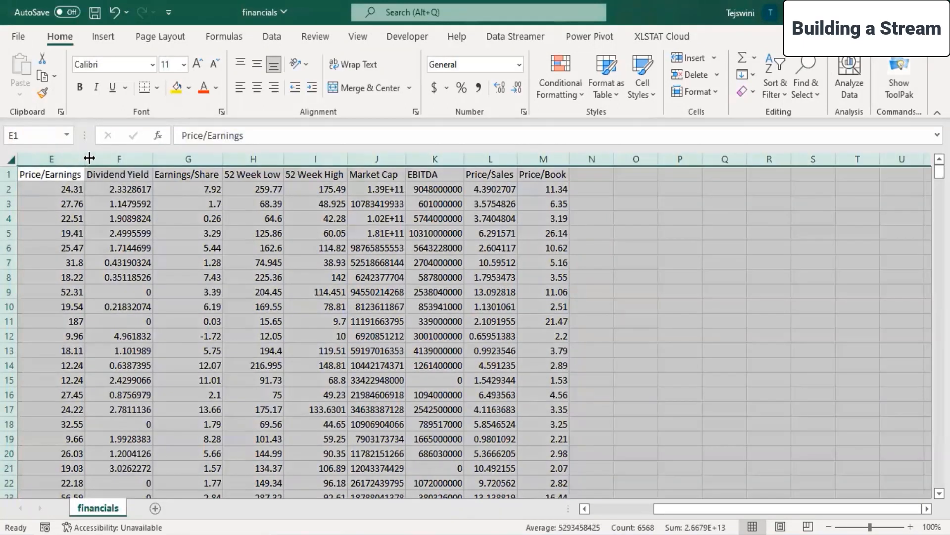
{"action": "left_click", "coordinate": [56, 234]}
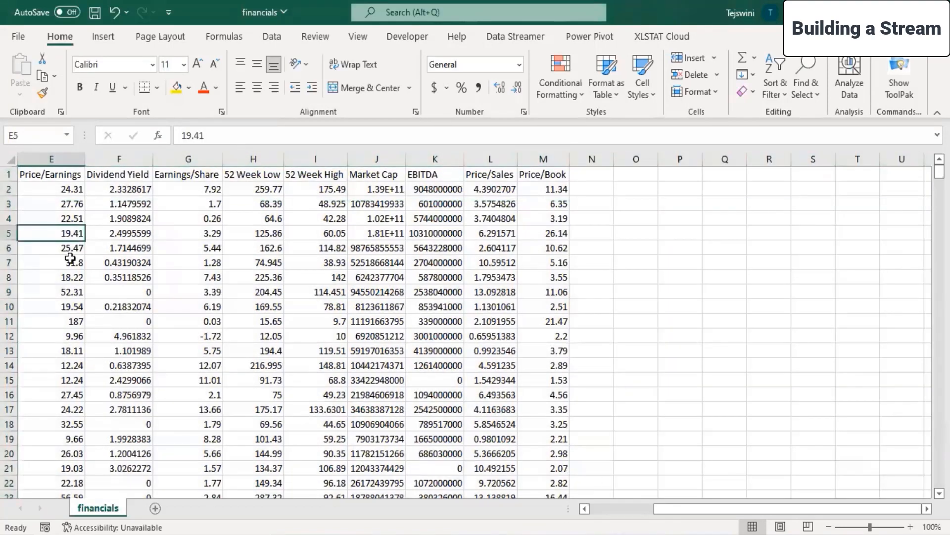
{"action": "left_click", "coordinate": [596, 507]}
{"action": "left_click", "coordinate": [17, 42]}
{"action": "left_click", "coordinate": [33, 234]}
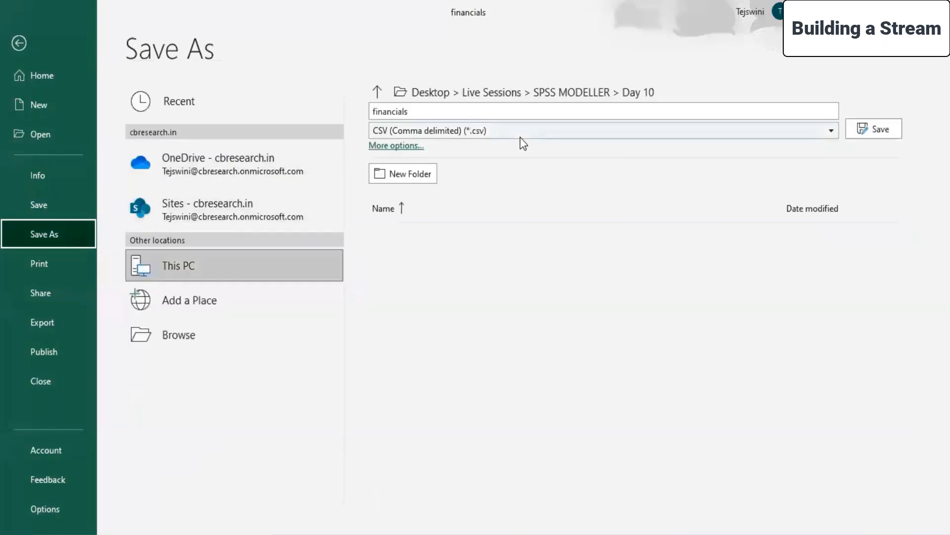
{"action": "left_click", "coordinate": [520, 134]}
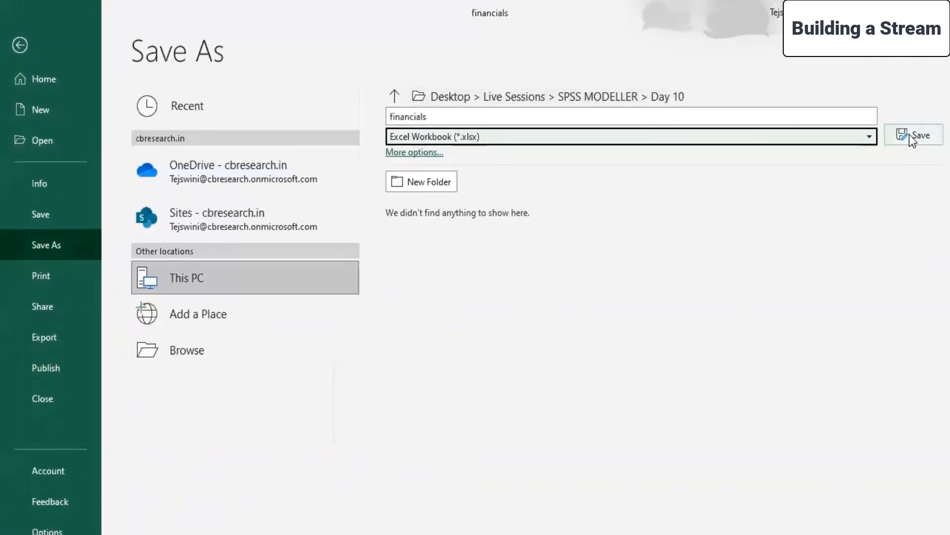
{"action": "left_click", "coordinate": [918, 137]}
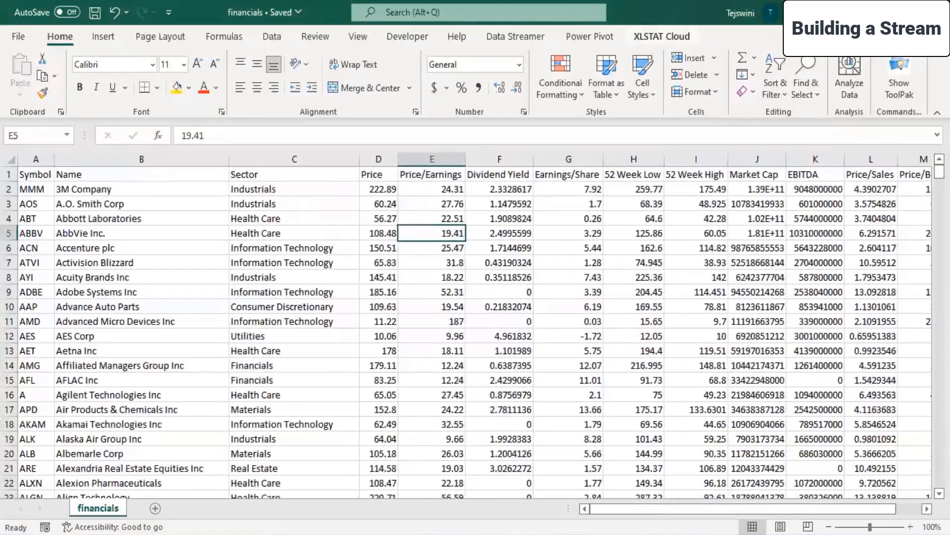
Close the workbook and delete the original CSV version of financials from the Day 10 folder in File Explorer
{"action": "left_click", "coordinate": [937, 12]}
{"action": "left_click", "coordinate": [380, 212]}
{"action": "left_click", "coordinate": [165, 100]}
{"action": "double_click", "coordinate": [166, 98]}
{"action": "right_click", "coordinate": [168, 100]}
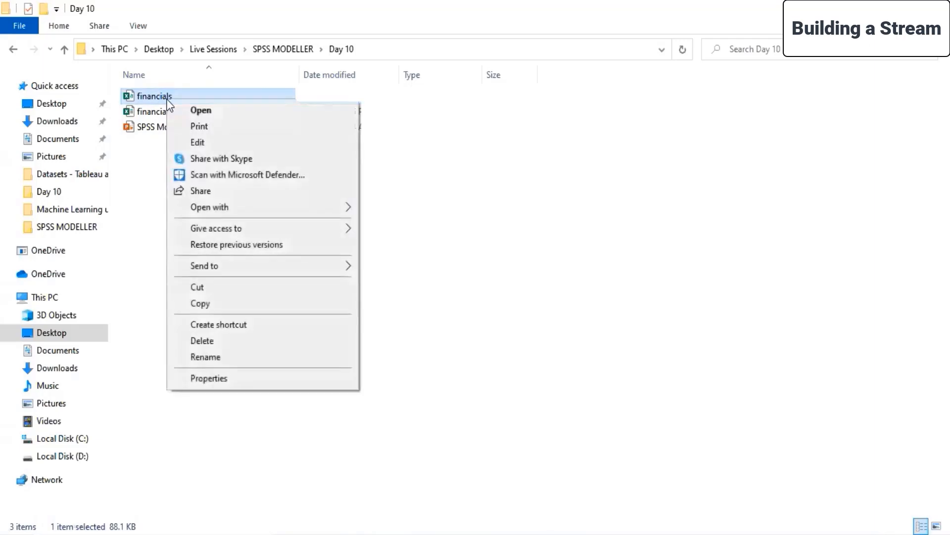
{"action": "left_click", "coordinate": [228, 341]}
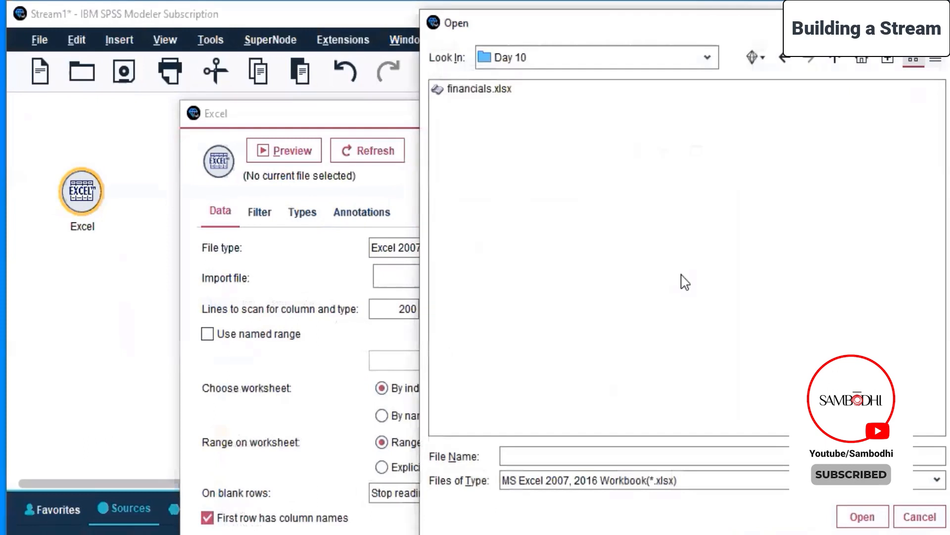
Return to SPSS Modeler, choose financials.xlsx as the Excel node's import file and display the node's field filters
{"action": "left_click", "coordinate": [509, 93]}
{"action": "left_click", "coordinate": [508, 93]}
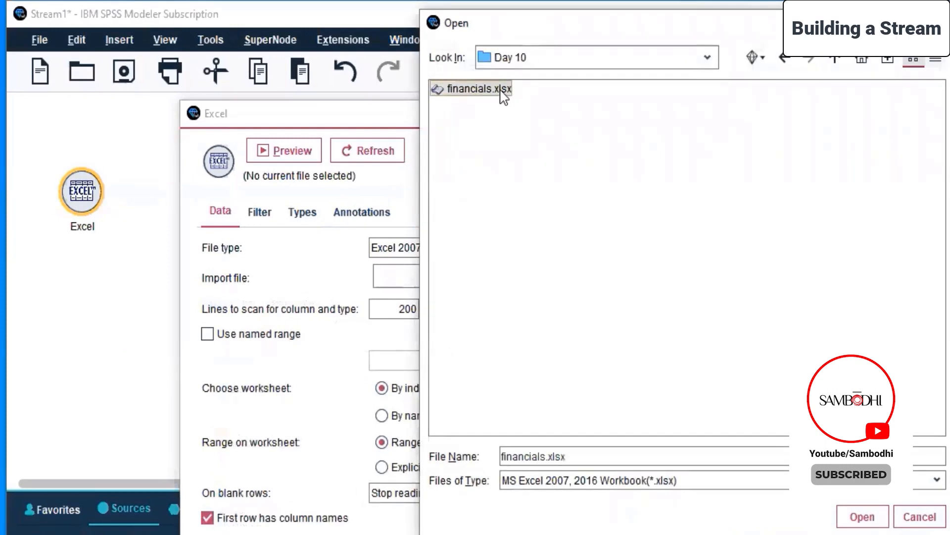
{"action": "left_click", "coordinate": [862, 520]}
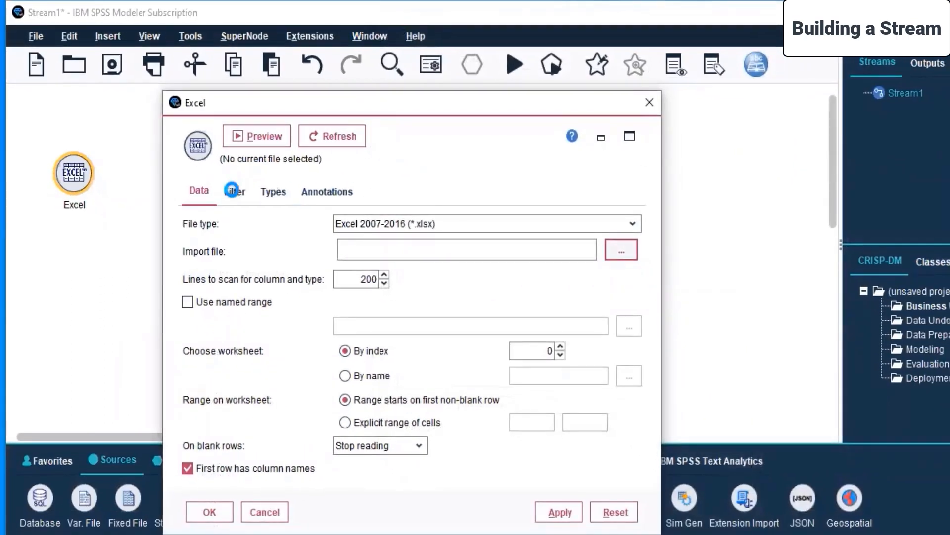
{"action": "left_click", "coordinate": [233, 192]}
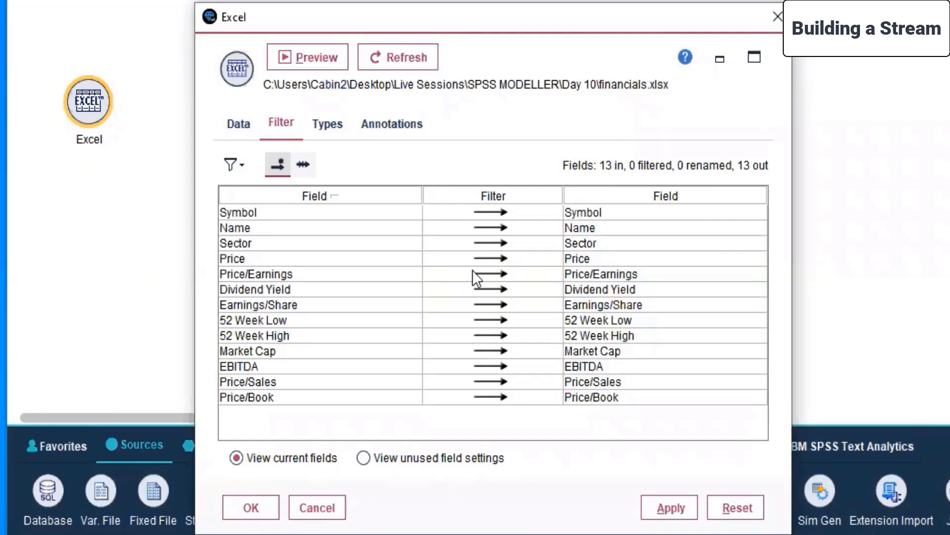
Review the field types of the Excel node and the measurement options offered for the Symbol field
{"action": "left_click", "coordinate": [328, 124]}
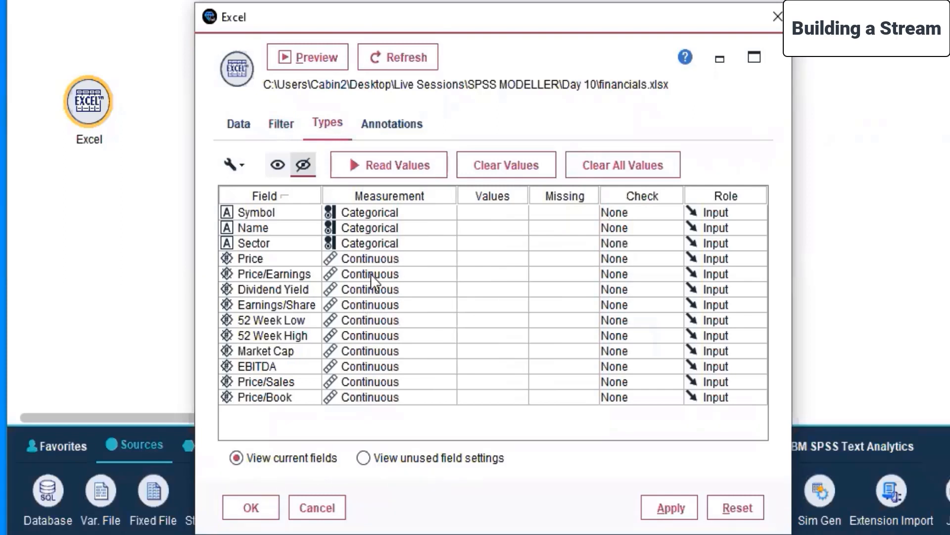
{"action": "left_click", "coordinate": [361, 212]}
{"action": "left_click", "coordinate": [364, 229]}
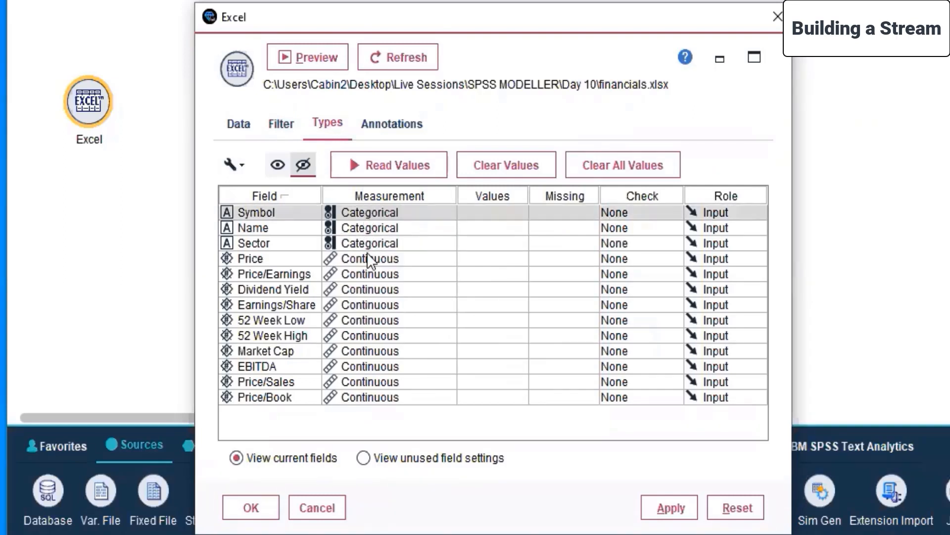
{"action": "left_click", "coordinate": [370, 239]}
{"action": "left_click", "coordinate": [370, 224]}
{"action": "left_click", "coordinate": [370, 212]}
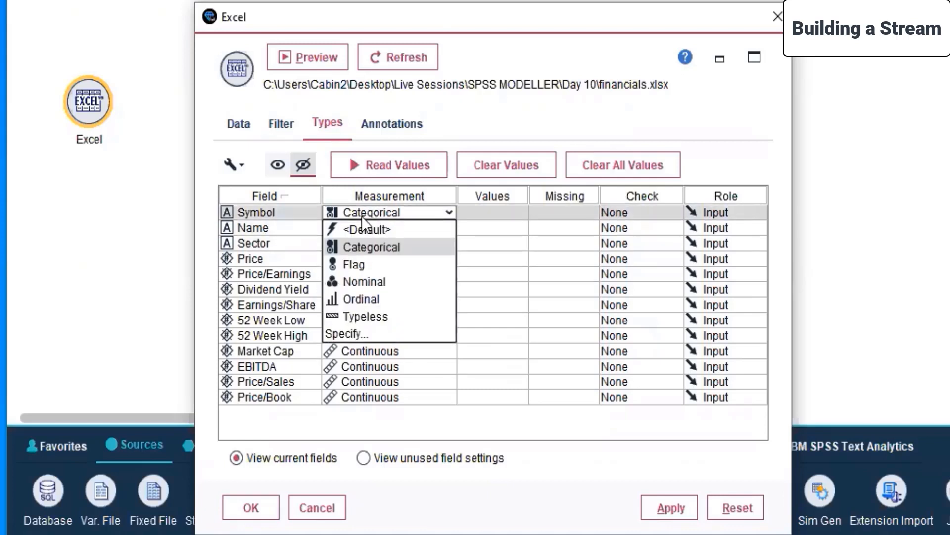
Set the Price field's measurement to Categorical and cycle the field list through its name sorting back to the original order
{"action": "left_click", "coordinate": [483, 254]}
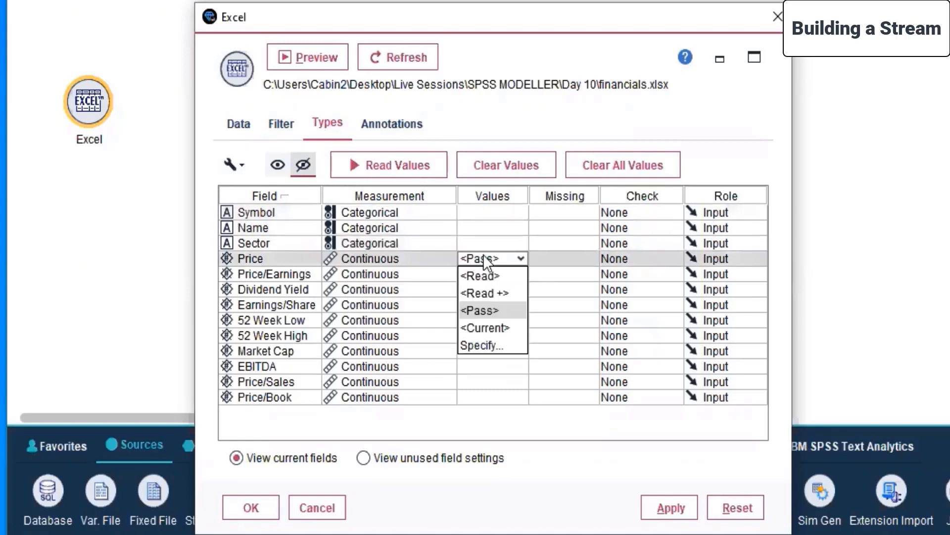
{"action": "left_click", "coordinate": [374, 263]}
{"action": "left_click", "coordinate": [272, 203]}
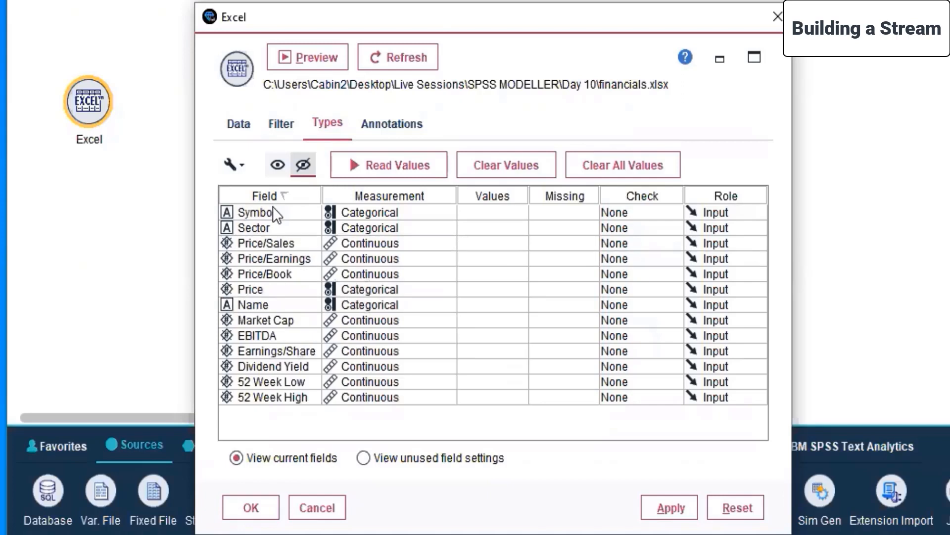
{"action": "left_click", "coordinate": [278, 194]}
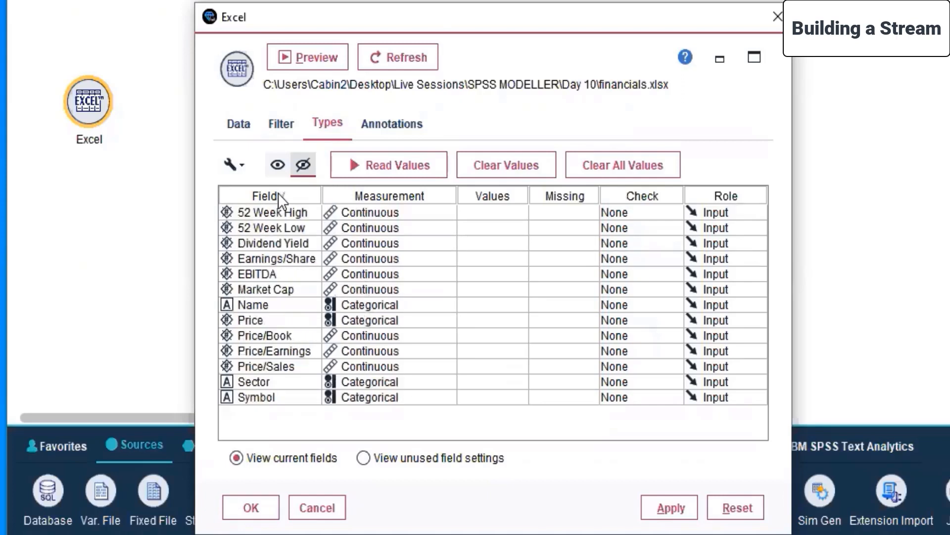
{"action": "left_click", "coordinate": [278, 194]}
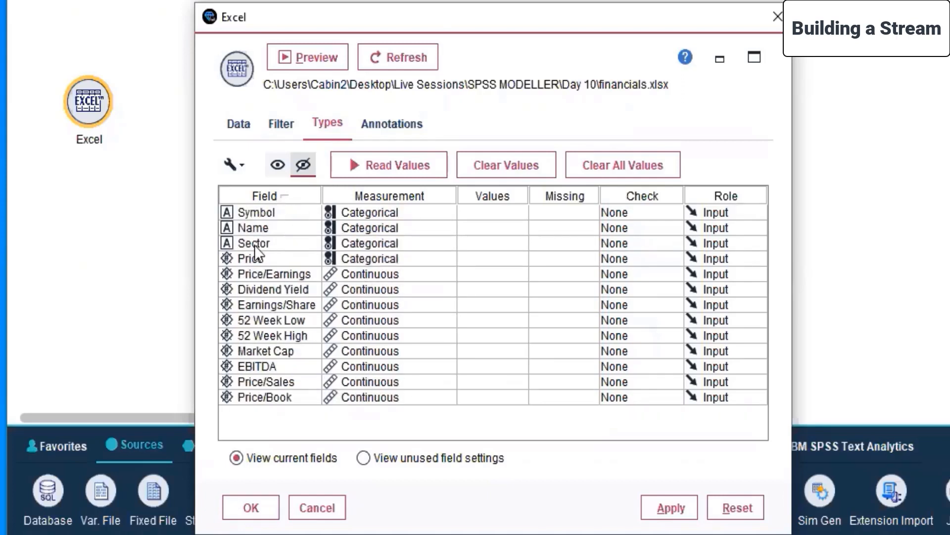
Set the Price field's measurement to Continuous and read the values of all fields from the imported file
{"action": "left_click", "coordinate": [358, 258]}
{"action": "left_click", "coordinate": [380, 295]}
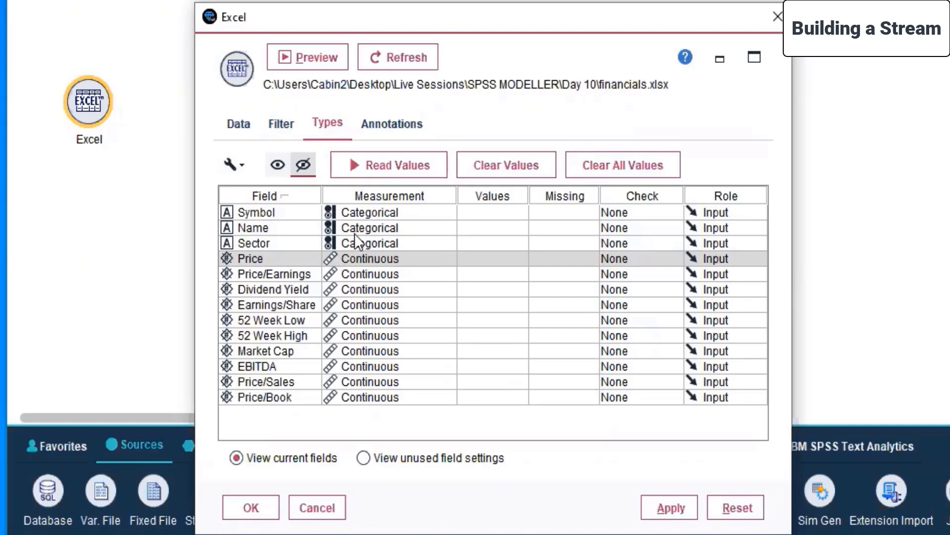
{"action": "left_click", "coordinate": [375, 160]}
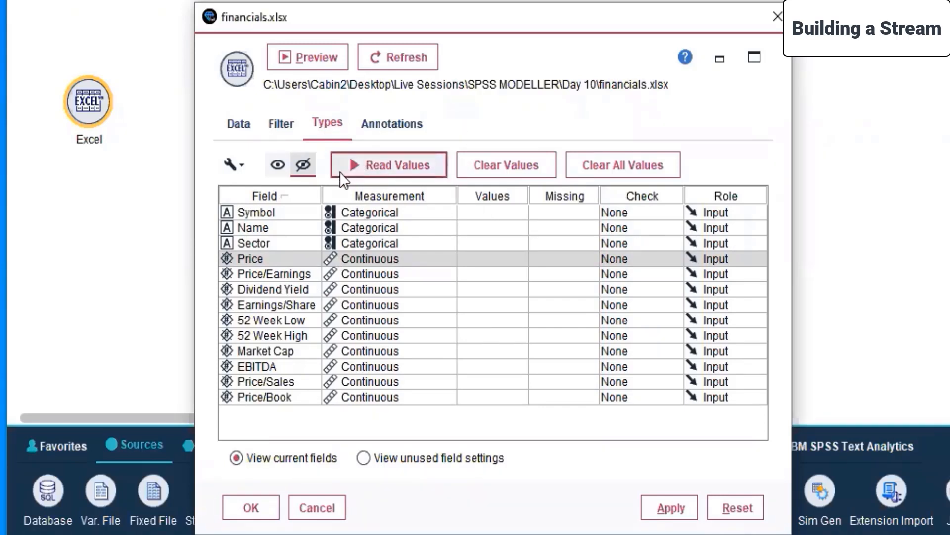
{"action": "left_click", "coordinate": [453, 308]}
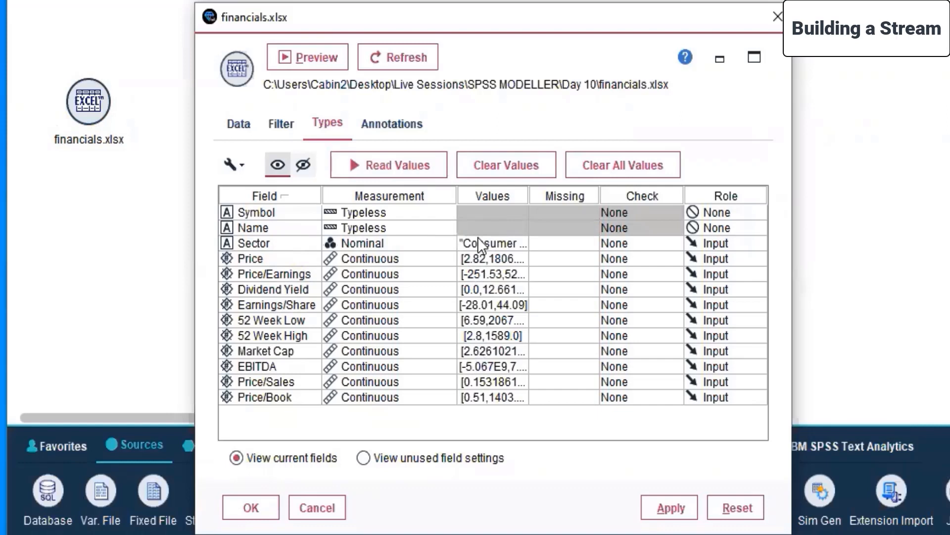
Review the value-reading options of the Sector and Dividend Yield fields and the measurement options offered for Dividend Yield
{"action": "left_click", "coordinate": [503, 210]}
{"action": "left_click", "coordinate": [501, 236]}
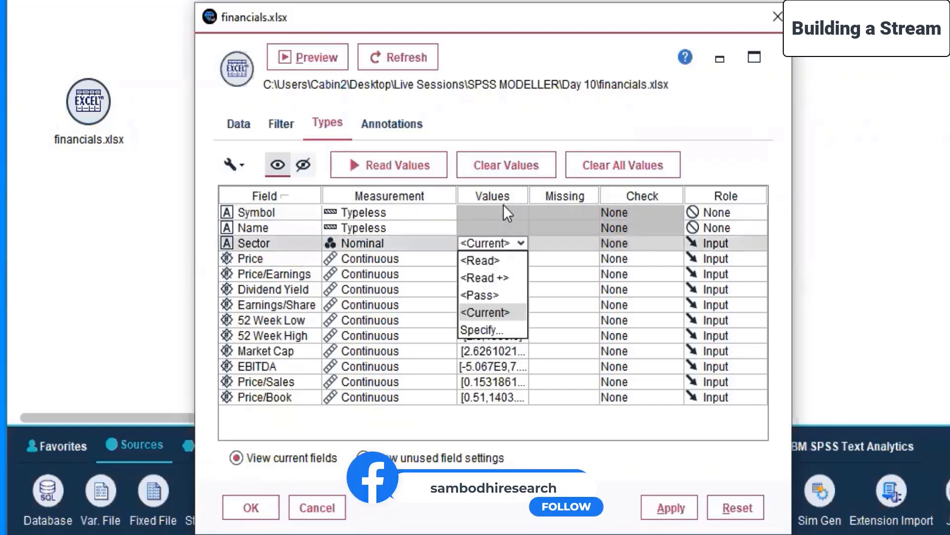
{"action": "left_click", "coordinate": [503, 205]}
{"action": "left_click", "coordinate": [500, 226]}
{"action": "left_click", "coordinate": [495, 289]}
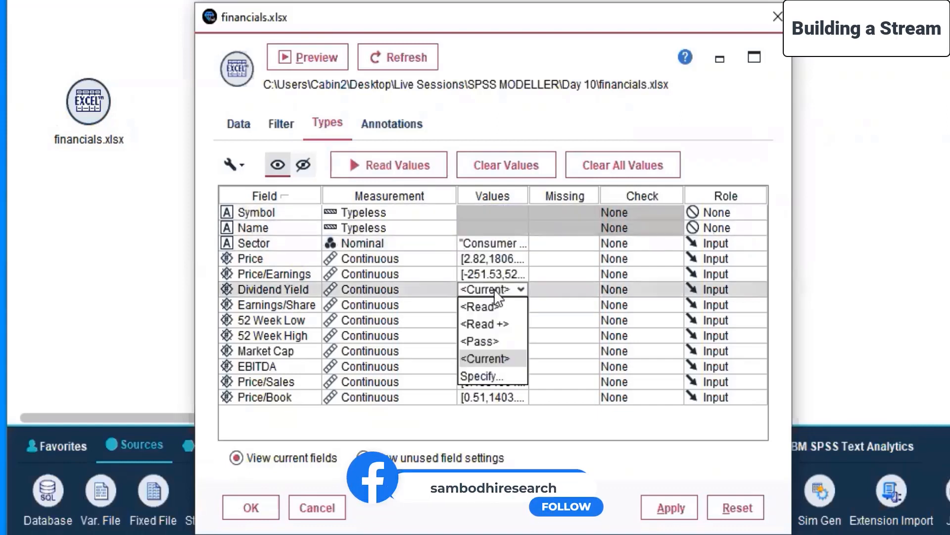
{"action": "left_click", "coordinate": [402, 287]}
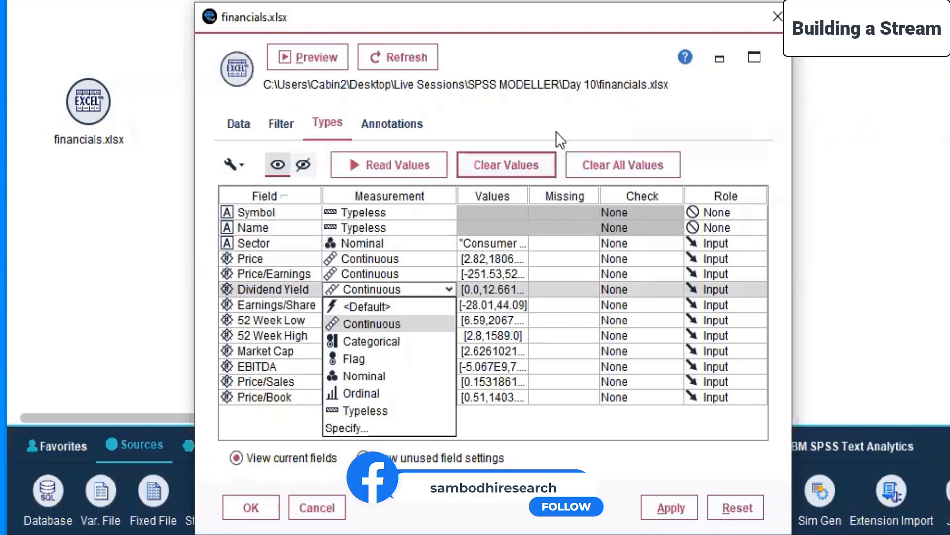
{"action": "left_click", "coordinate": [581, 99]}
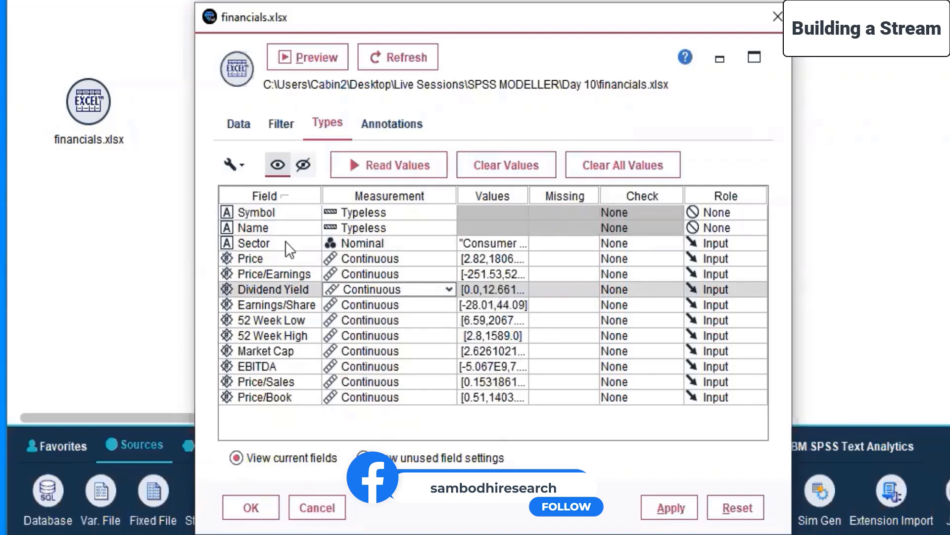
Refresh the Excel source node and accept its settings after checking the field filters and annotations
{"action": "left_click", "coordinate": [411, 61]}
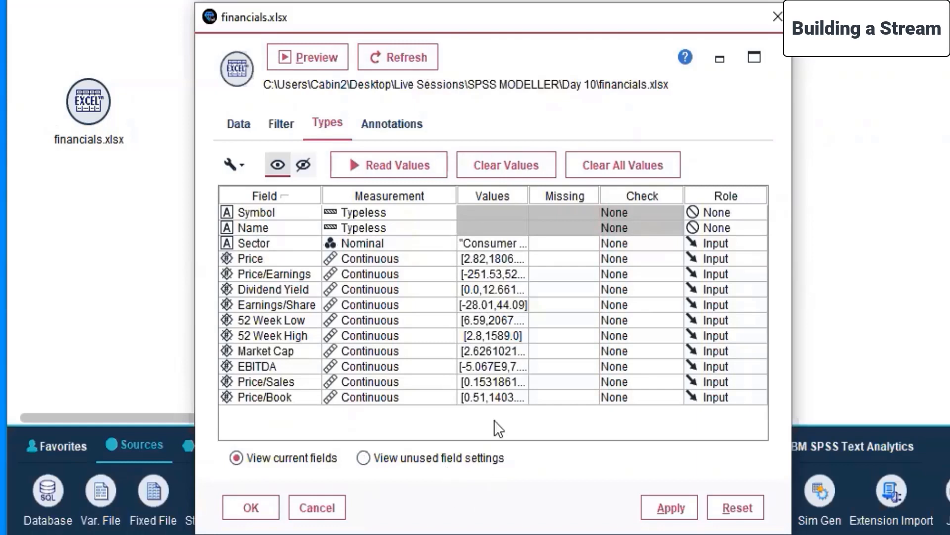
{"action": "left_click", "coordinate": [278, 123]}
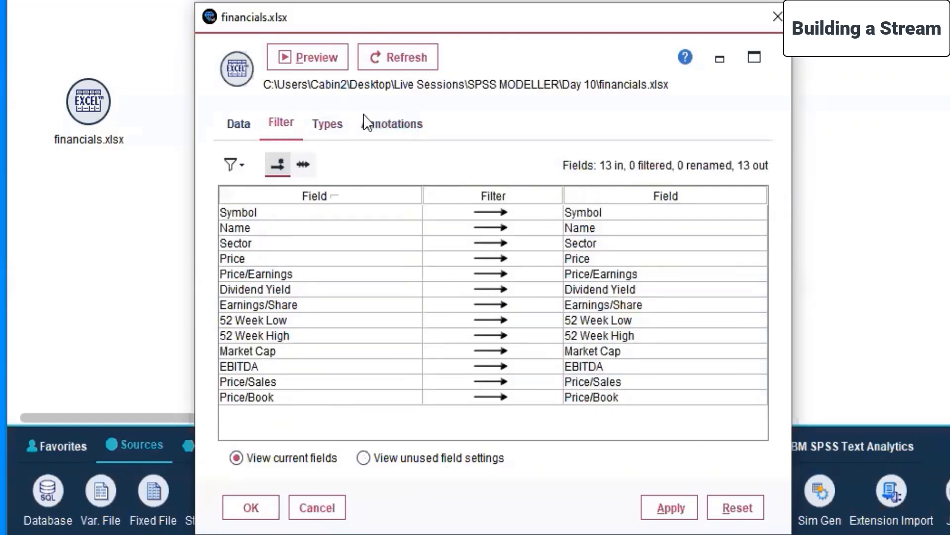
{"action": "left_click", "coordinate": [384, 123]}
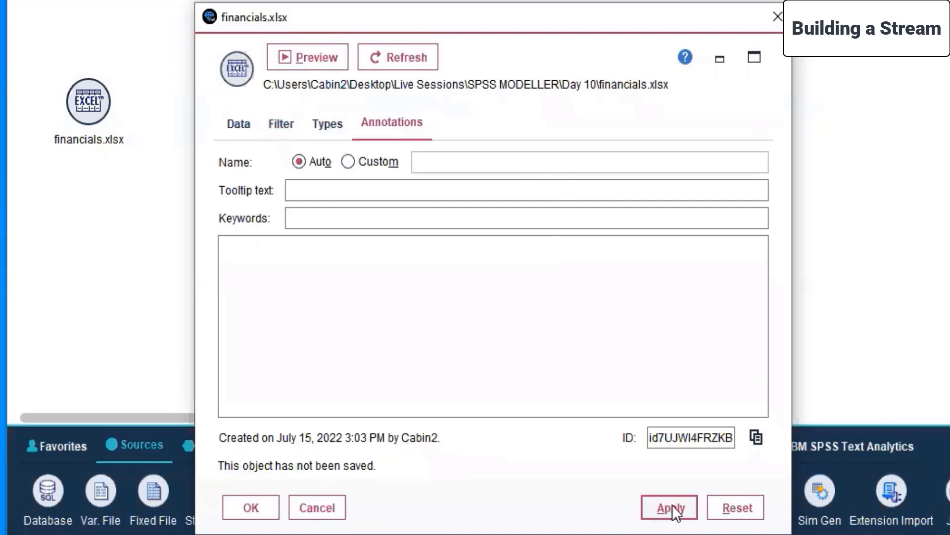
{"action": "left_click", "coordinate": [250, 507]}
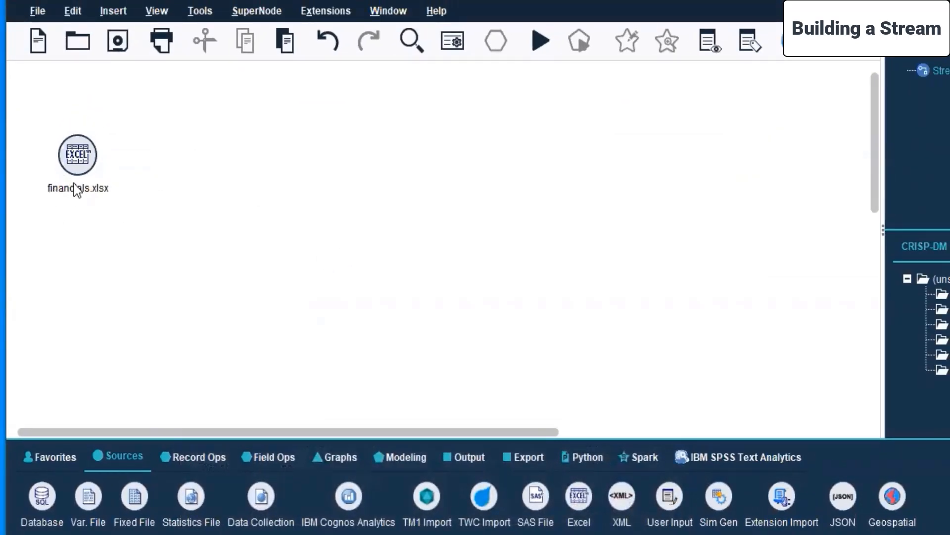
{"action": "left_click", "coordinate": [77, 169]}
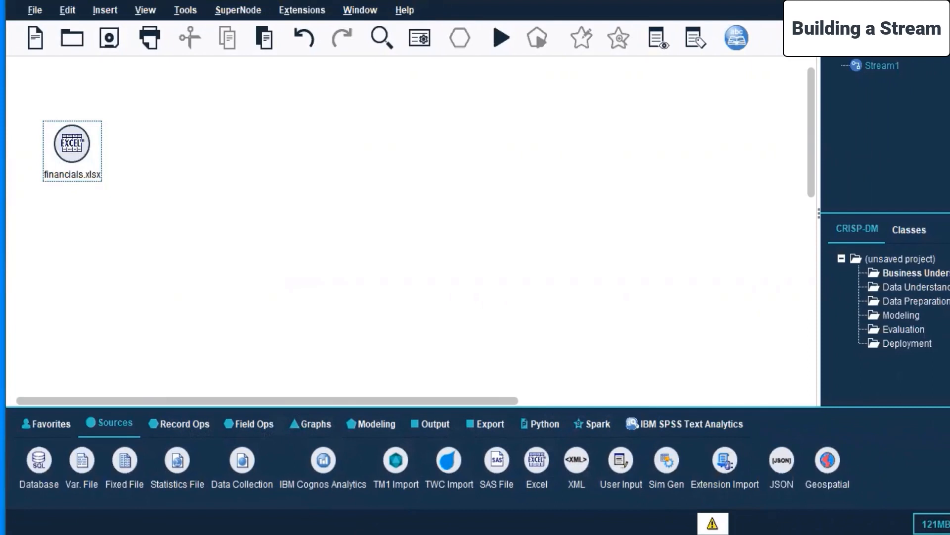
Switch to PowerPoint, create a blank presentation and title the first slide "SPSS Modeller"
{"action": "key", "text": "super"}
{"action": "type", "text": "Micro"}
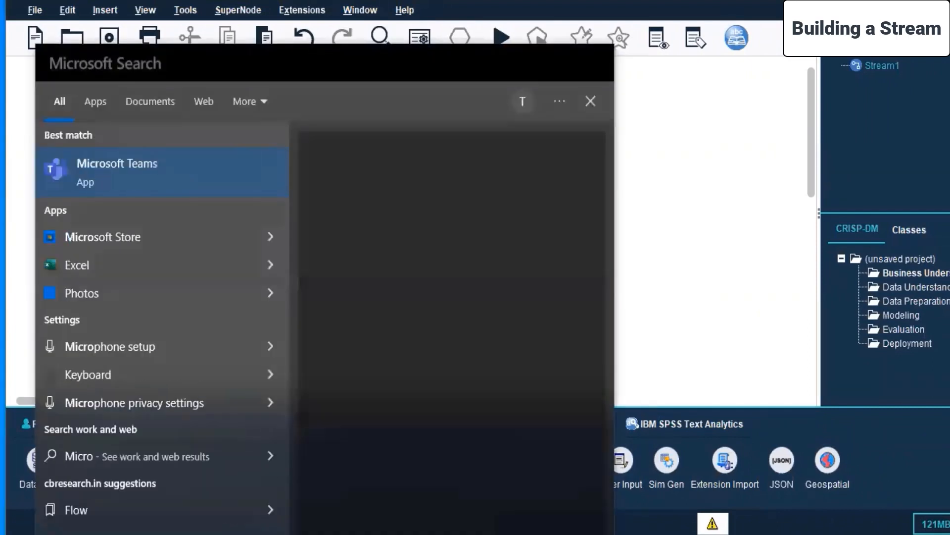
{"action": "type", "text": "soft"}
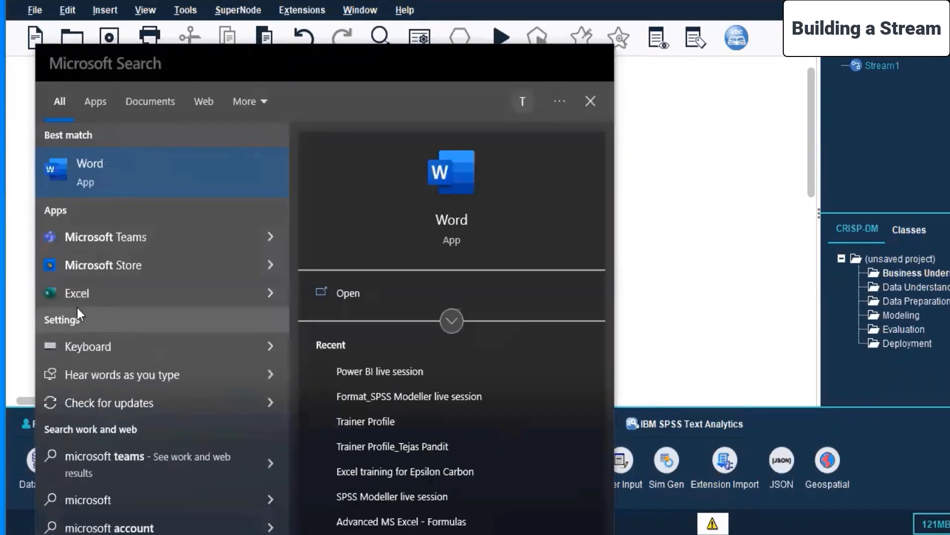
{"action": "type", "text": " Powerpoint"}
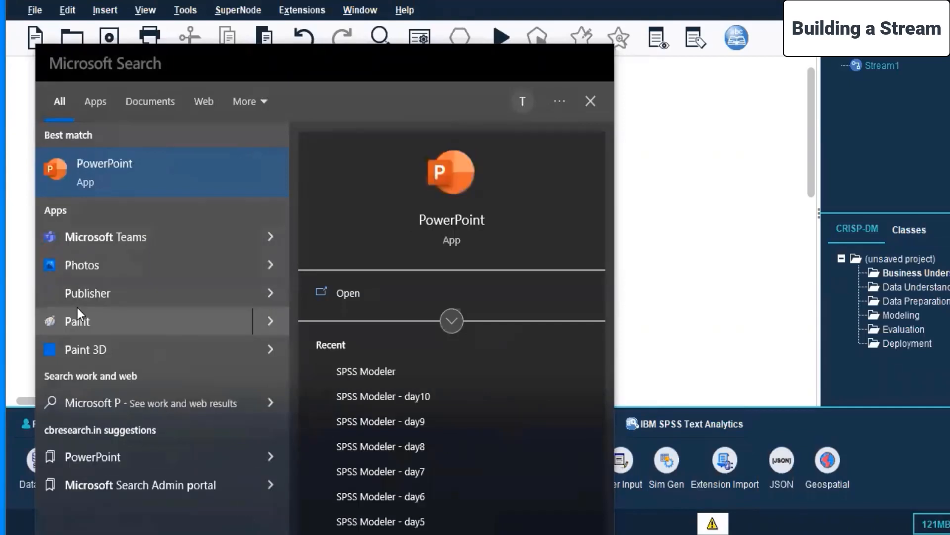
{"action": "left_click", "coordinate": [94, 166]}
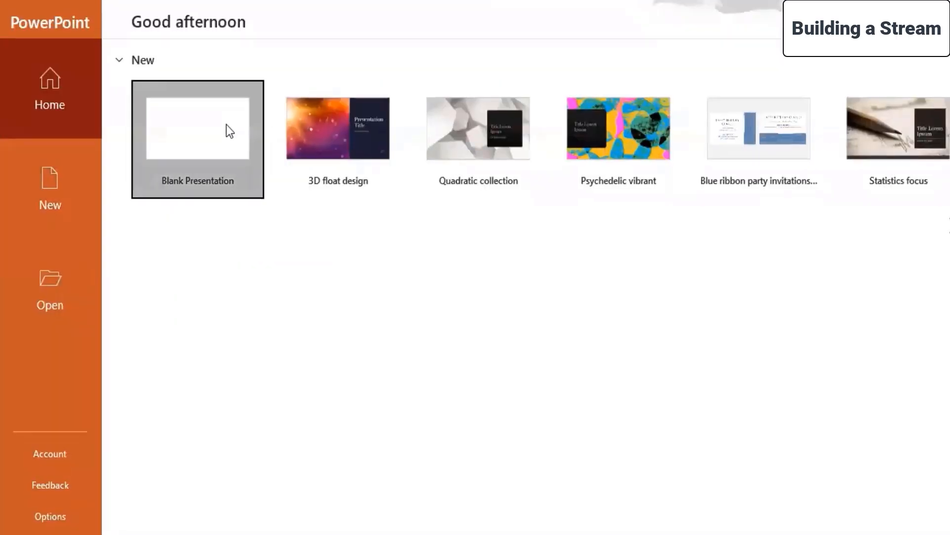
{"action": "left_click", "coordinate": [226, 125]}
{"action": "left_click", "coordinate": [524, 309]}
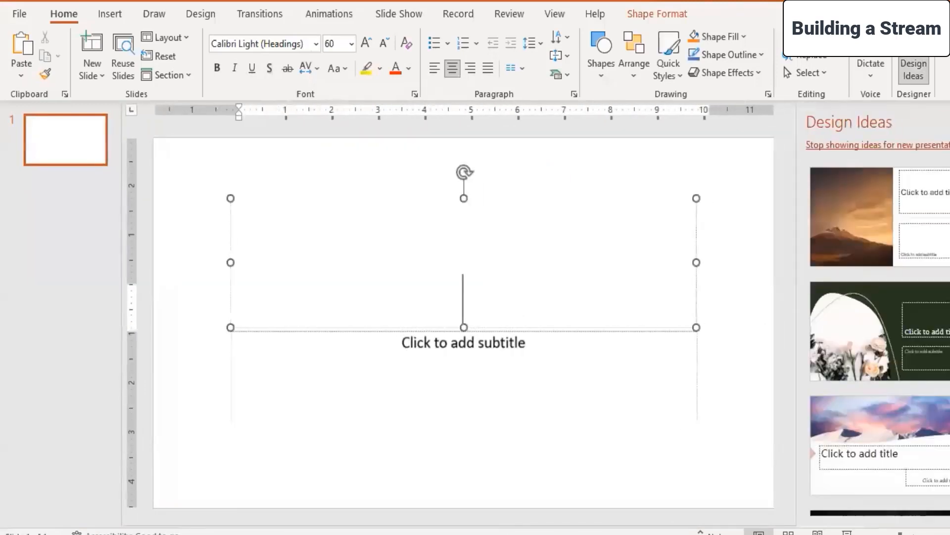
{"action": "type", "text": "SPSS Modeller"}
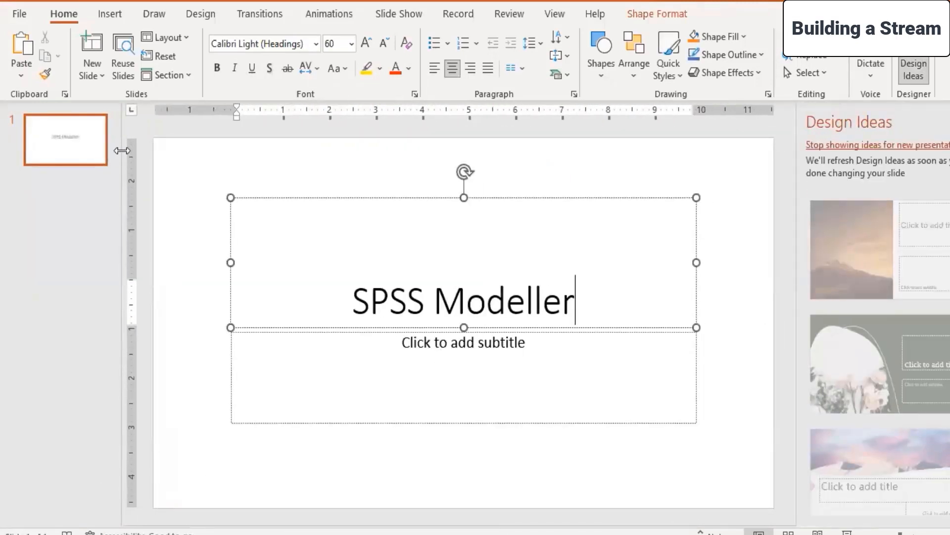
Add a second slide with a title and content layout and title it "Project Objectives"
{"action": "left_click", "coordinate": [45, 213]}
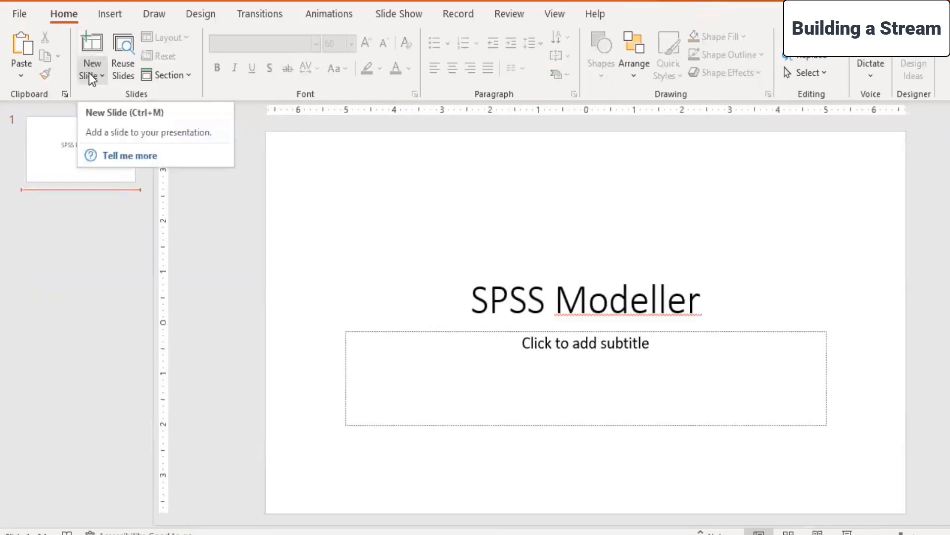
{"action": "left_click", "coordinate": [90, 75]}
{"action": "left_click", "coordinate": [218, 148]}
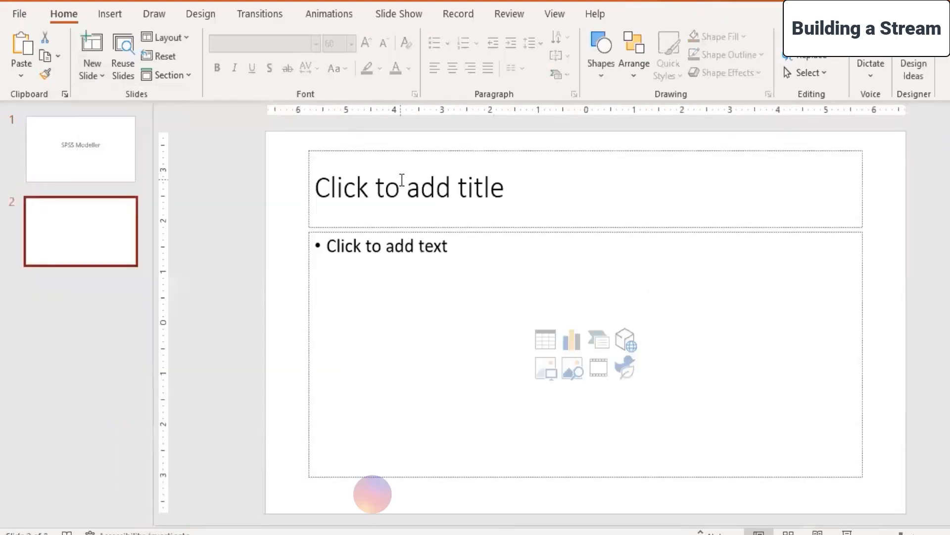
{"action": "left_click", "coordinate": [403, 183]}
{"action": "type", "text": "Proj"}
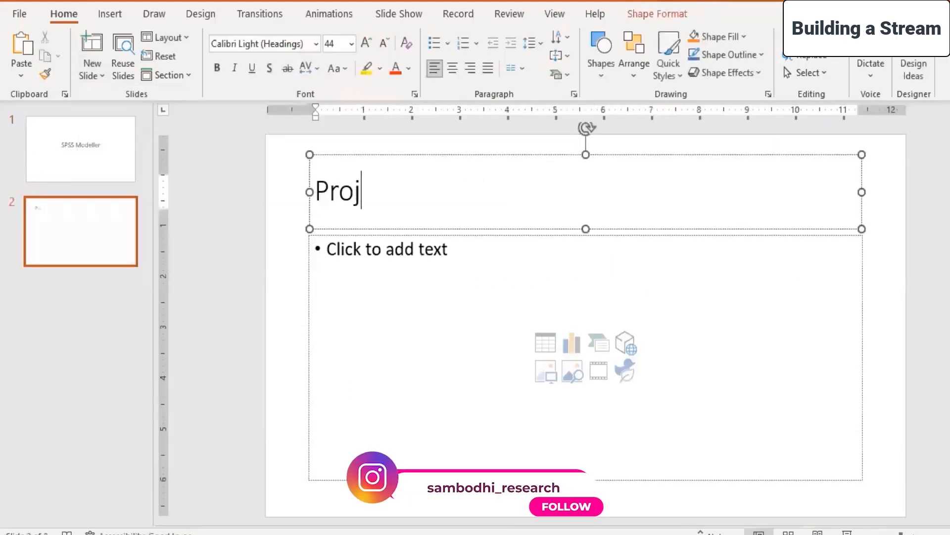
{"action": "type", "text": "ect Objectives"}
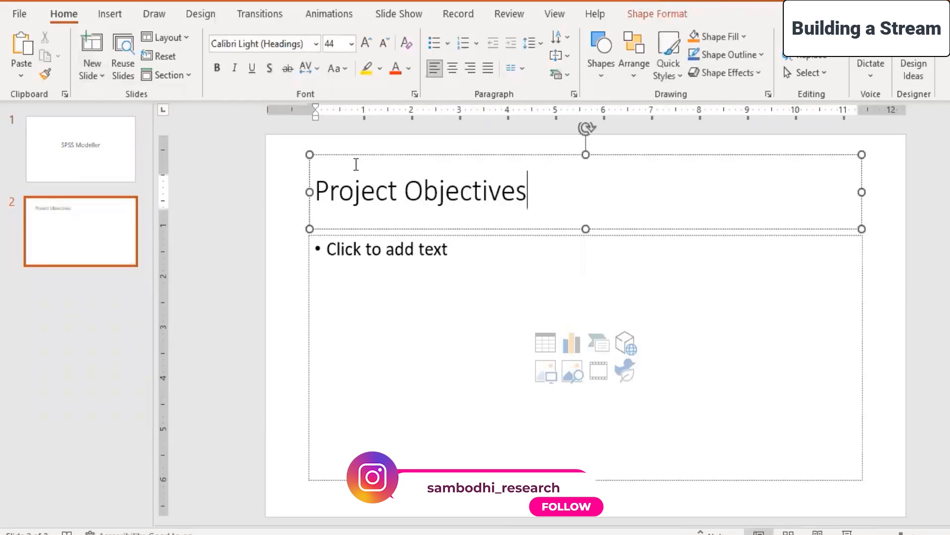
Move the "Project Objectives" title box up and reduce its height, then enlarge the content placeholder to fill most of the slide
{"action": "left_click_drag", "start_coordinate": [365, 155], "coordinate": [366, 144]}
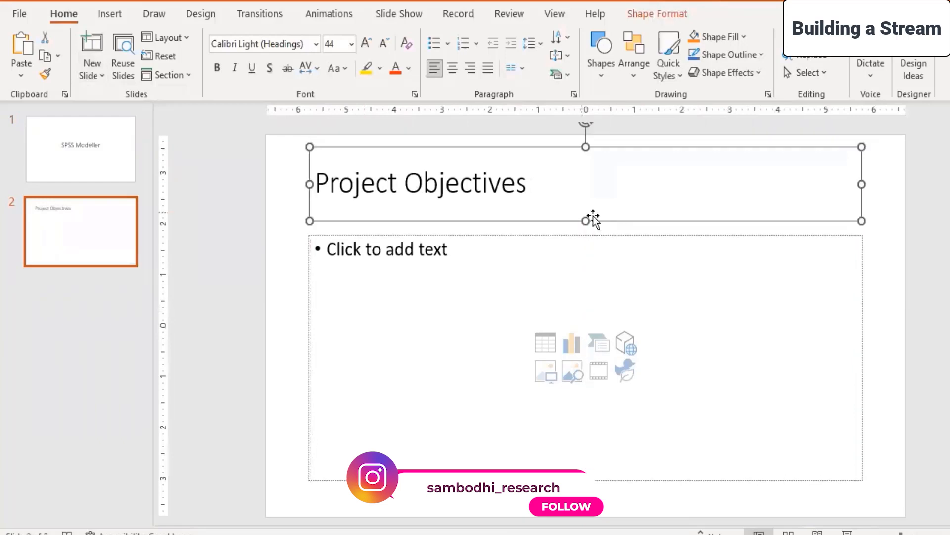
{"action": "left_click_drag", "start_coordinate": [584, 219], "coordinate": [585, 198]}
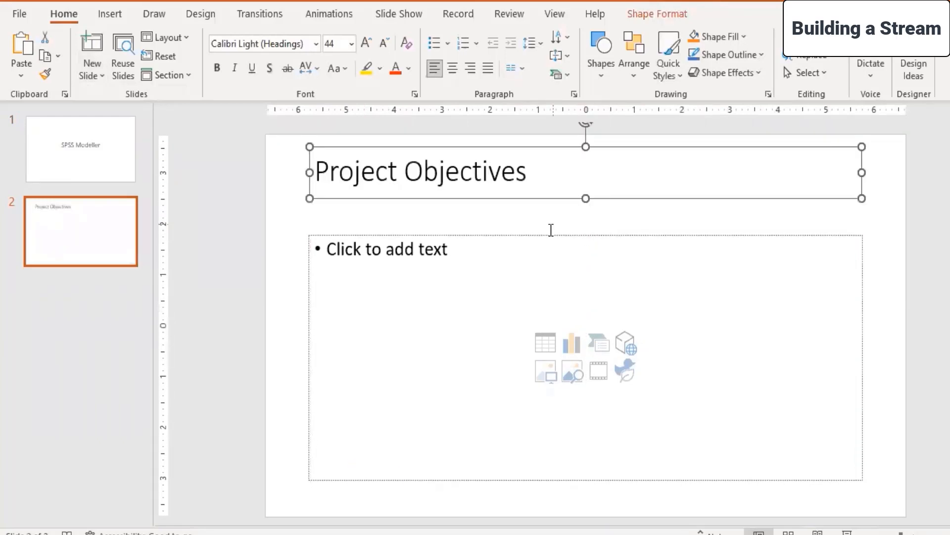
{"action": "left_click", "coordinate": [551, 232]}
{"action": "left_click_drag", "start_coordinate": [309, 232], "coordinate": [278, 194]}
{"action": "left_click_drag", "start_coordinate": [862, 475], "coordinate": [895, 501]}
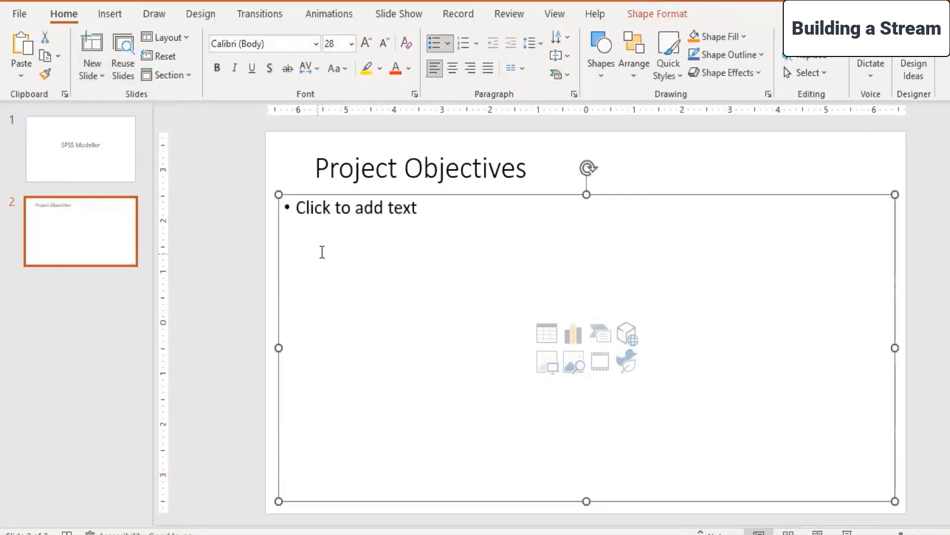
Enter "Objectives" as the first bullet of the content placeholder and start an indented sub-bullet below it
{"action": "left_click", "coordinate": [319, 214]}
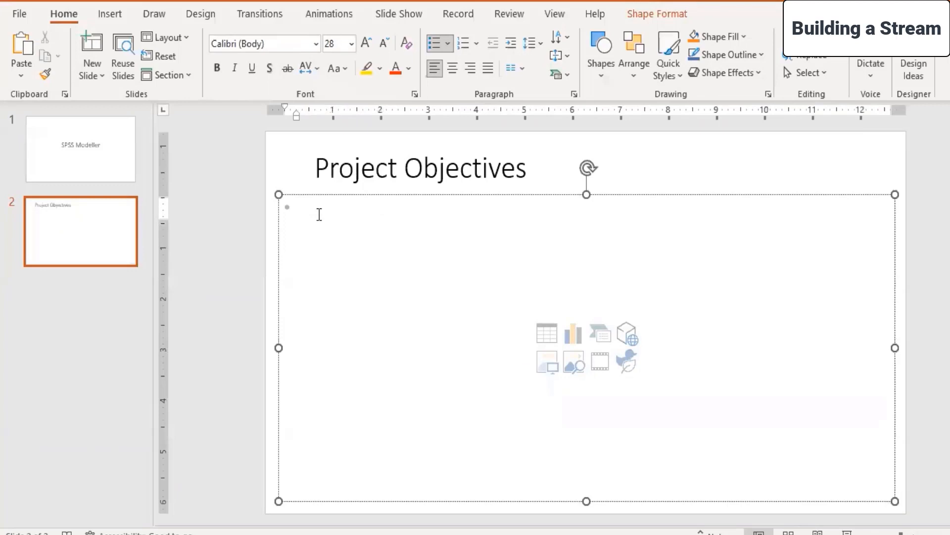
{"action": "type", "text": "Objectives"}
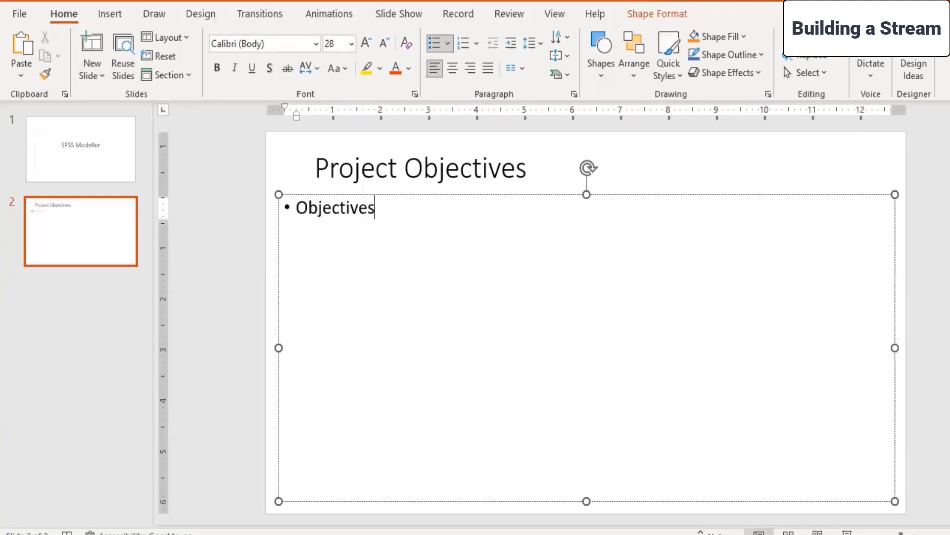
{"action": "key", "text": "Return"}
{"action": "key", "text": "Tab"}
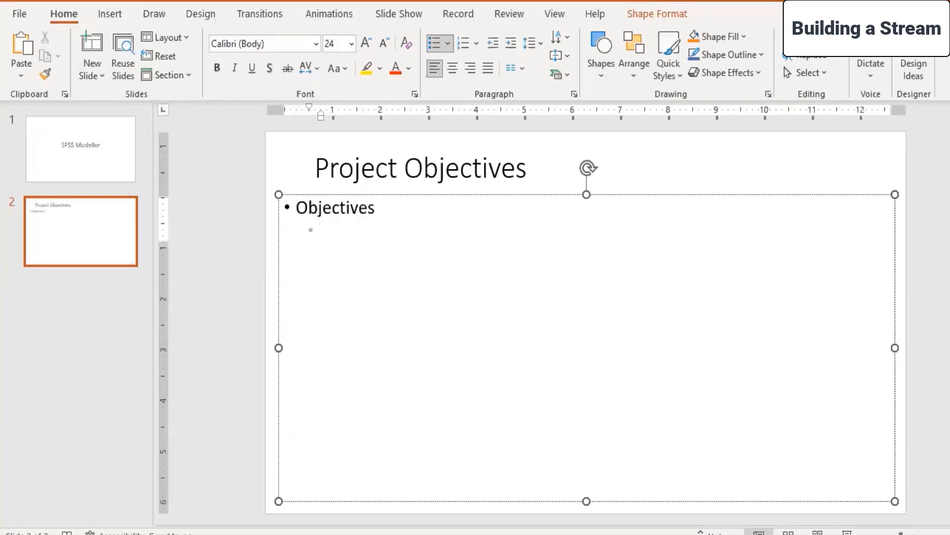
Check the actions available for the financials.xlsx node in SPSS Modeler and open the financials workbook from the Day 10 folder in Excel
{"action": "mouse_move", "coordinate": [384, 500]}
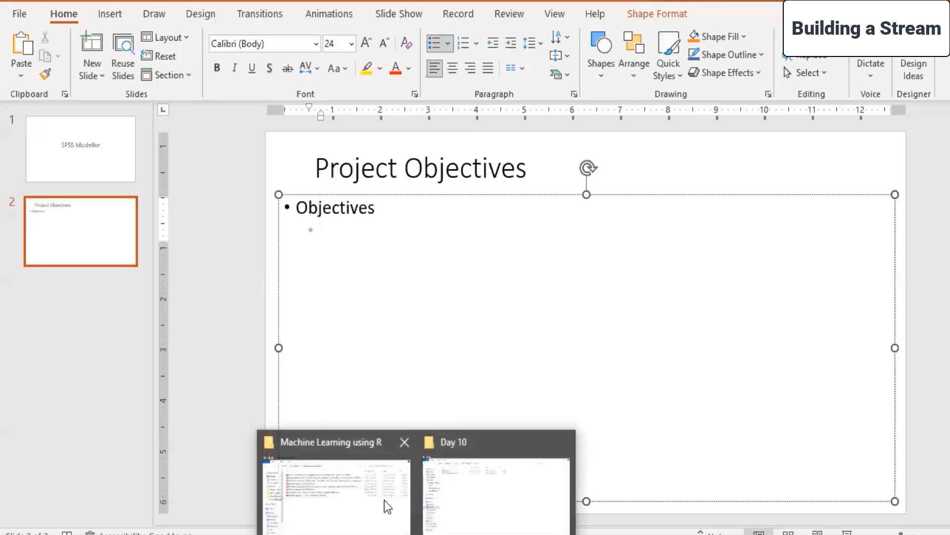
{"action": "left_click", "coordinate": [488, 490]}
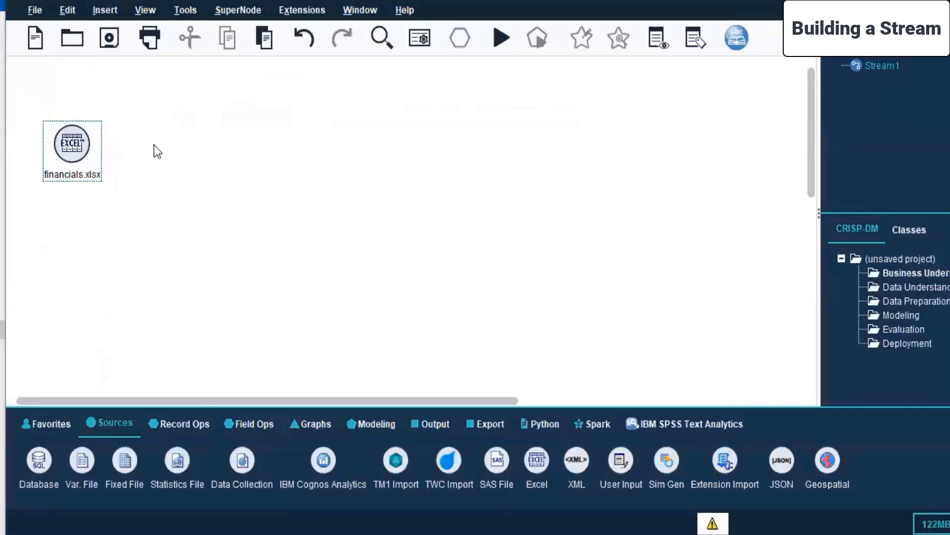
{"action": "left_click", "coordinate": [70, 139]}
{"action": "right_click", "coordinate": [69, 139]}
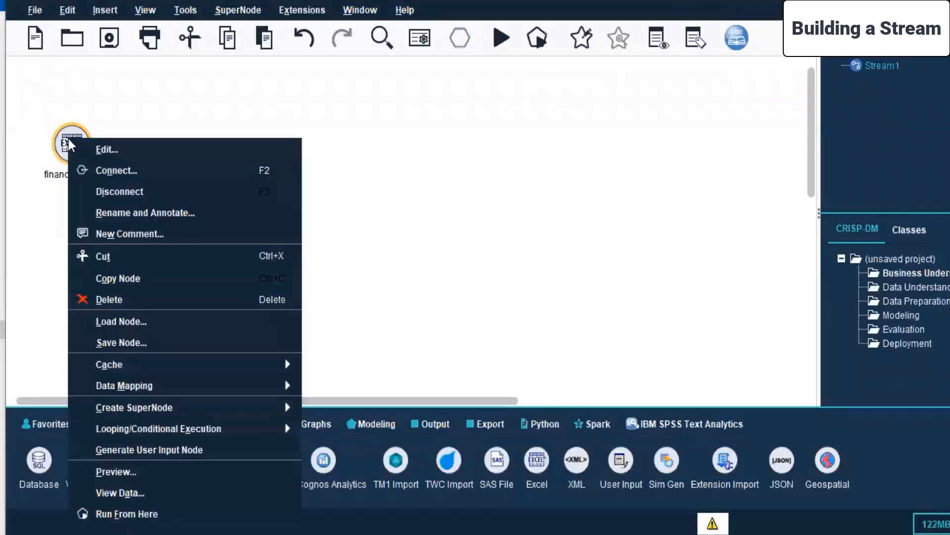
{"action": "left_click", "coordinate": [212, 495]}
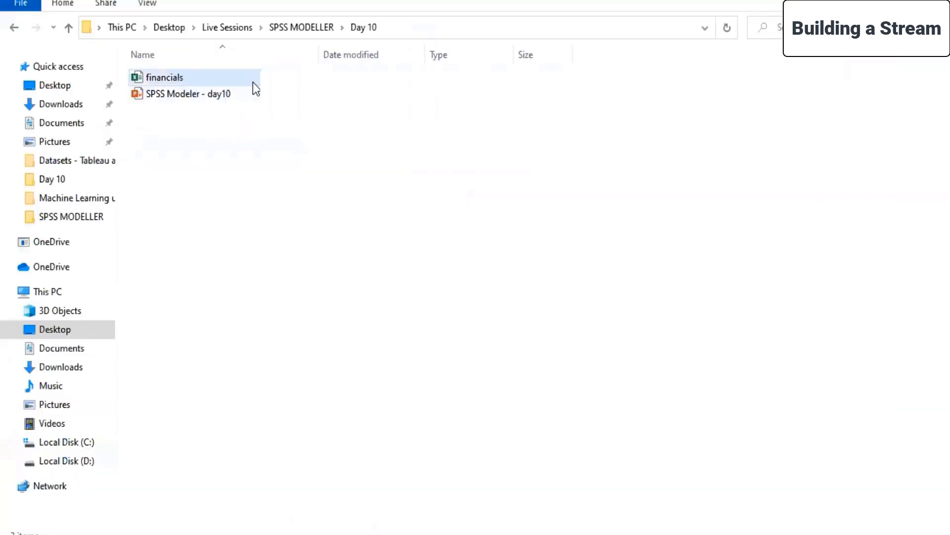
{"action": "left_click", "coordinate": [253, 82]}
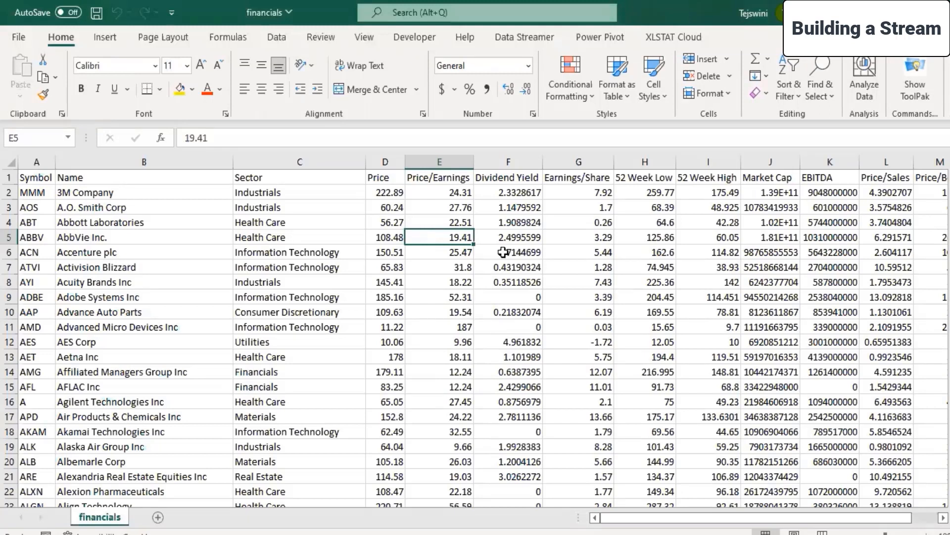
Examine the Symbol, Name and Sector columns of the financials worksheet down through its rows
{"action": "left_click_drag", "start_coordinate": [949, 185], "coordinate": [478, 286]}
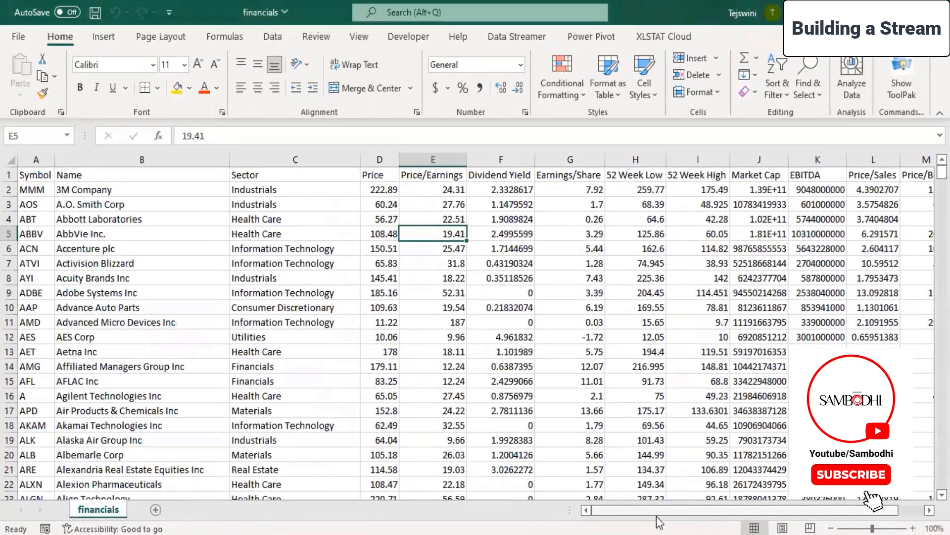
{"action": "mouse_move", "coordinate": [656, 511]}
{"action": "left_mouse_down"}
{"action": "mouse_move", "coordinate": [805, 510]}
{"action": "mouse_move", "coordinate": [663, 506]}
{"action": "left_mouse_up"}
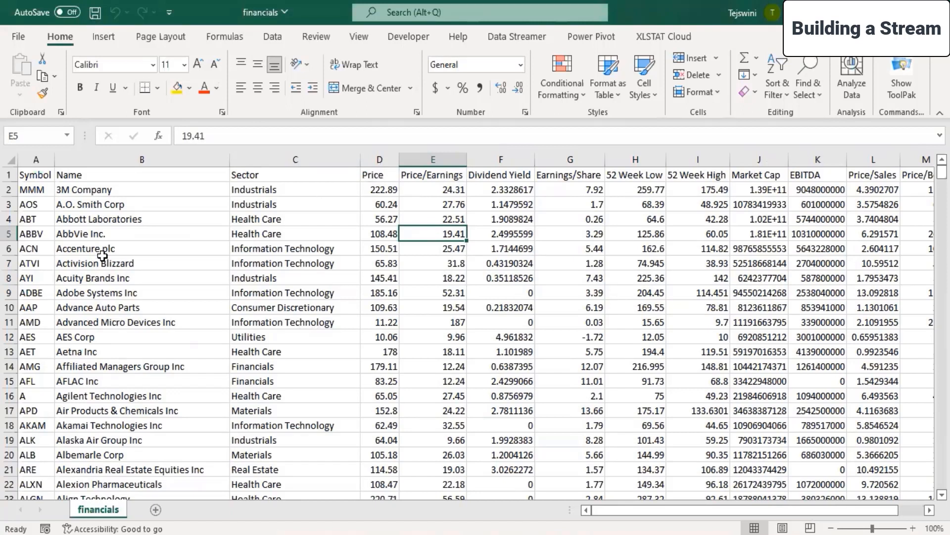
{"action": "left_click_drag", "start_coordinate": [50, 176], "coordinate": [309, 317]}
{"action": "scroll", "coordinate": [303, 361], "scroll_direction": "down", "scroll_amount": 8}
{"action": "scroll", "coordinate": [311, 315], "scroll_direction": "up", "scroll_amount": 7}
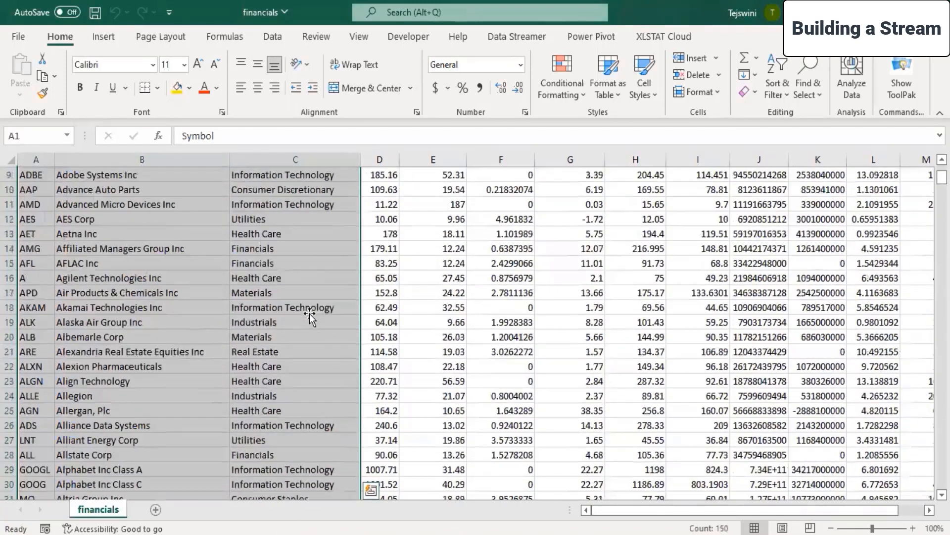
{"action": "left_click", "coordinate": [313, 309]}
{"action": "scroll", "coordinate": [312, 309], "scroll_direction": "up", "scroll_amount": 3}
Examine the numeric columns of the financials worksheet one by one, from Price through Price/Book
{"action": "left_click", "coordinate": [381, 159]}
{"action": "left_click", "coordinate": [418, 158]}
{"action": "left_click", "coordinate": [501, 158]}
{"action": "left_click", "coordinate": [571, 158]}
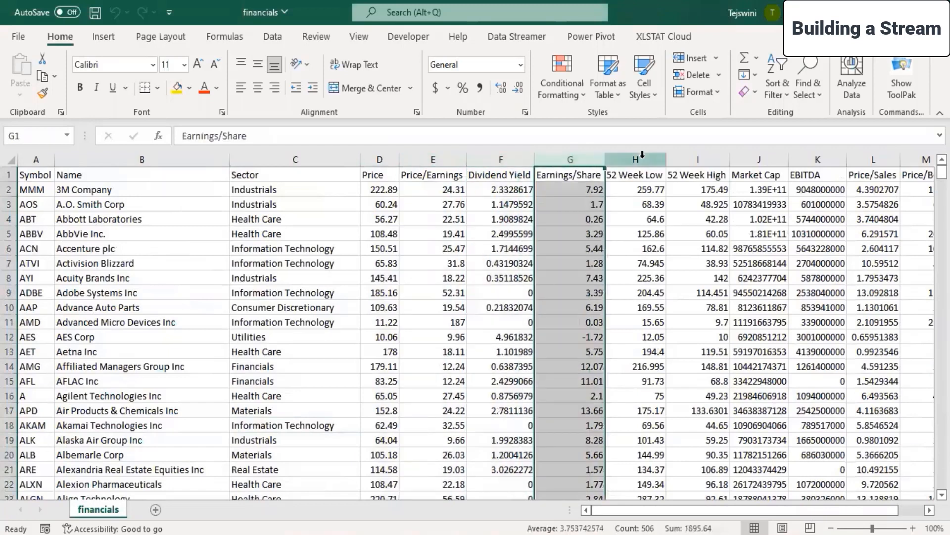
{"action": "left_click", "coordinate": [636, 159]}
{"action": "left_click", "coordinate": [715, 160]}
{"action": "left_click", "coordinate": [757, 155]}
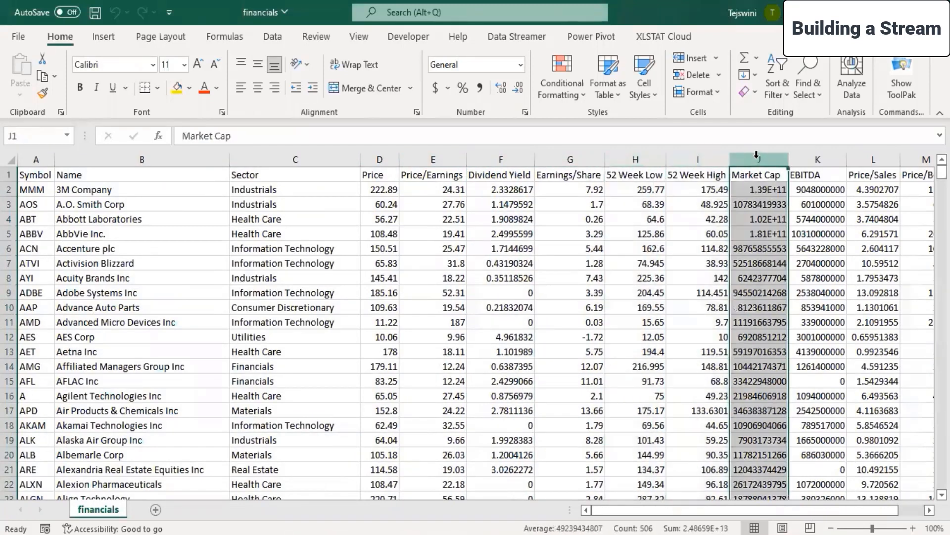
{"action": "left_click", "coordinate": [819, 158]}
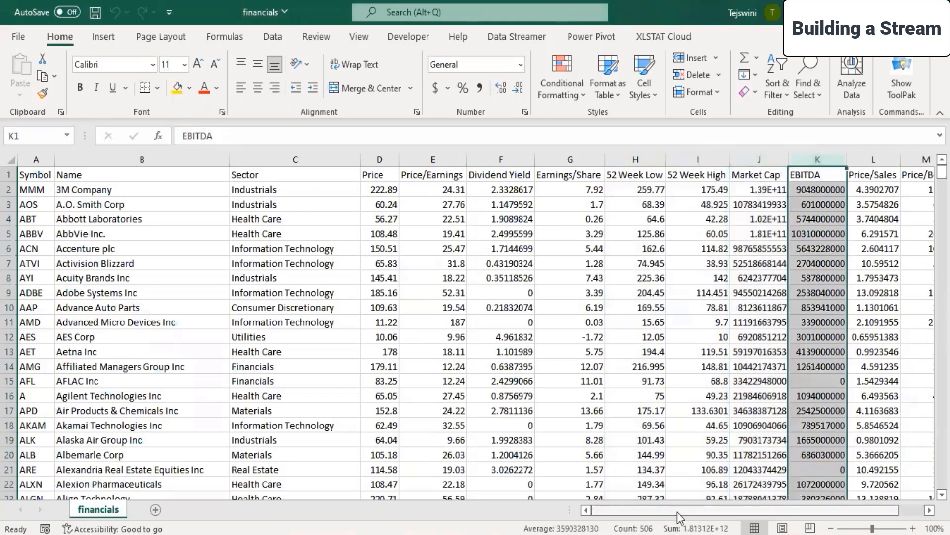
{"action": "left_click_drag", "start_coordinate": [746, 510], "coordinate": [787, 505]}
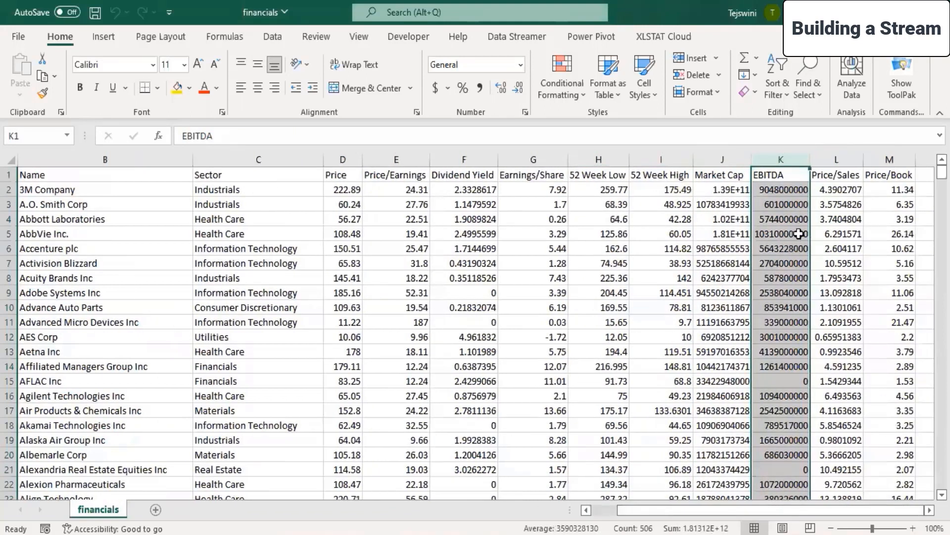
{"action": "left_click", "coordinate": [835, 158]}
{"action": "left_click", "coordinate": [888, 158]}
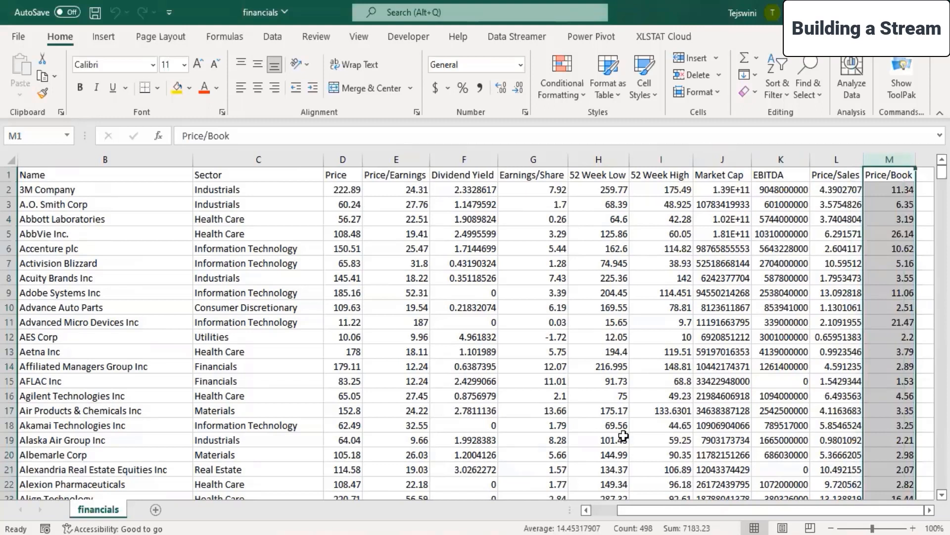
Reopen the financials workbook from the Day 10 folder in Excel
{"action": "left_click", "coordinate": [453, 291]}
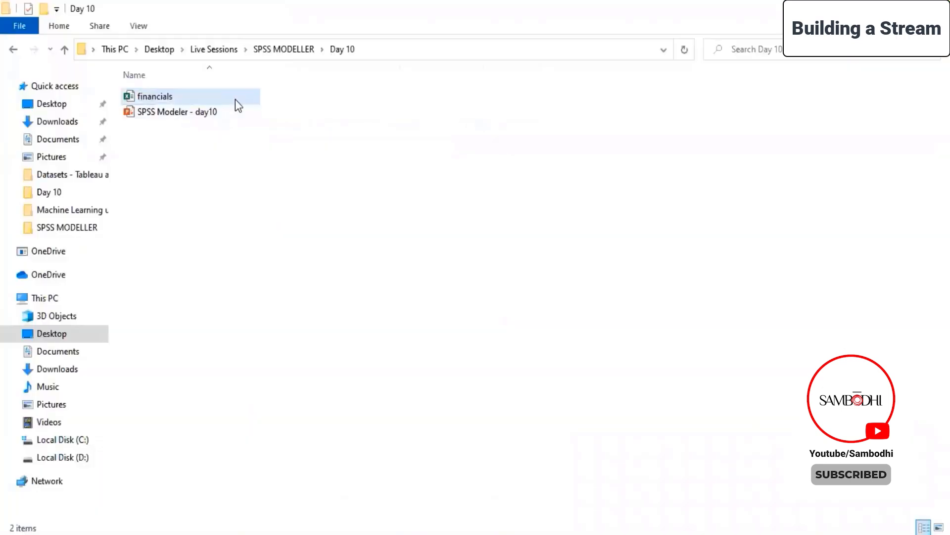
{"action": "double_click", "coordinate": [236, 99]}
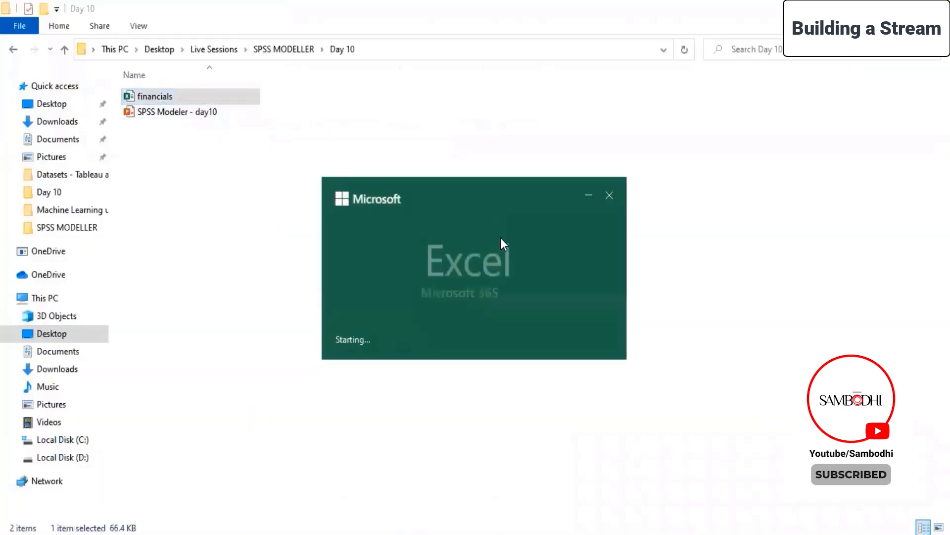